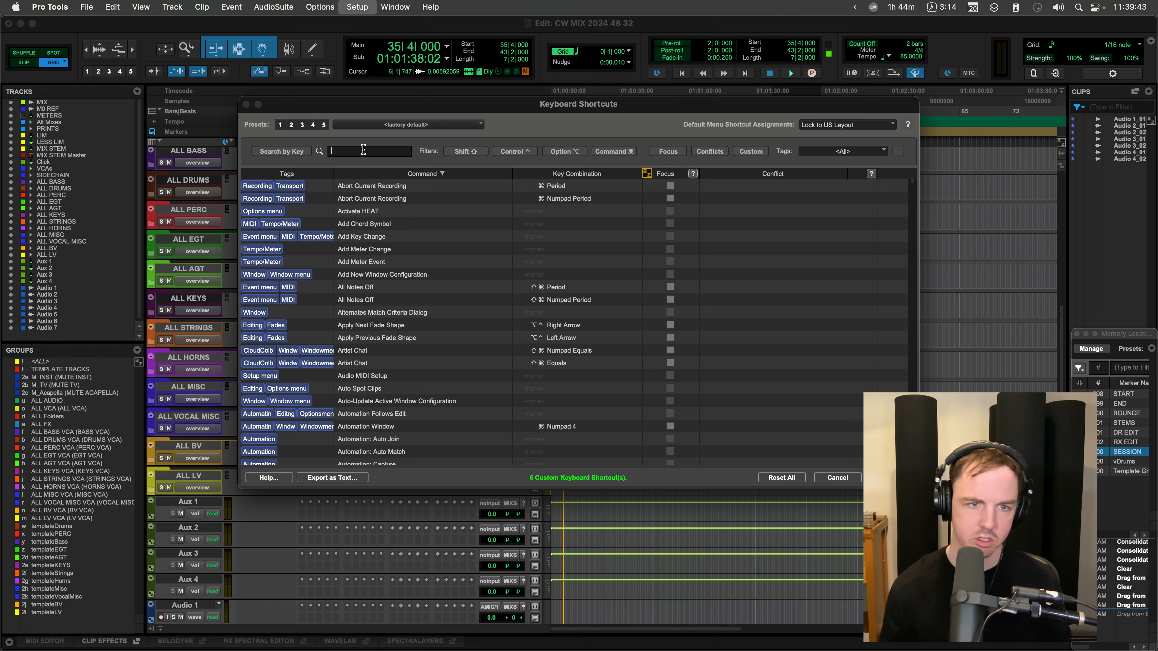
Search the keyboard shortcuts for "spot", examine the Clips List: Spot to Edit Insertion command, and leave without changes
text(spot)
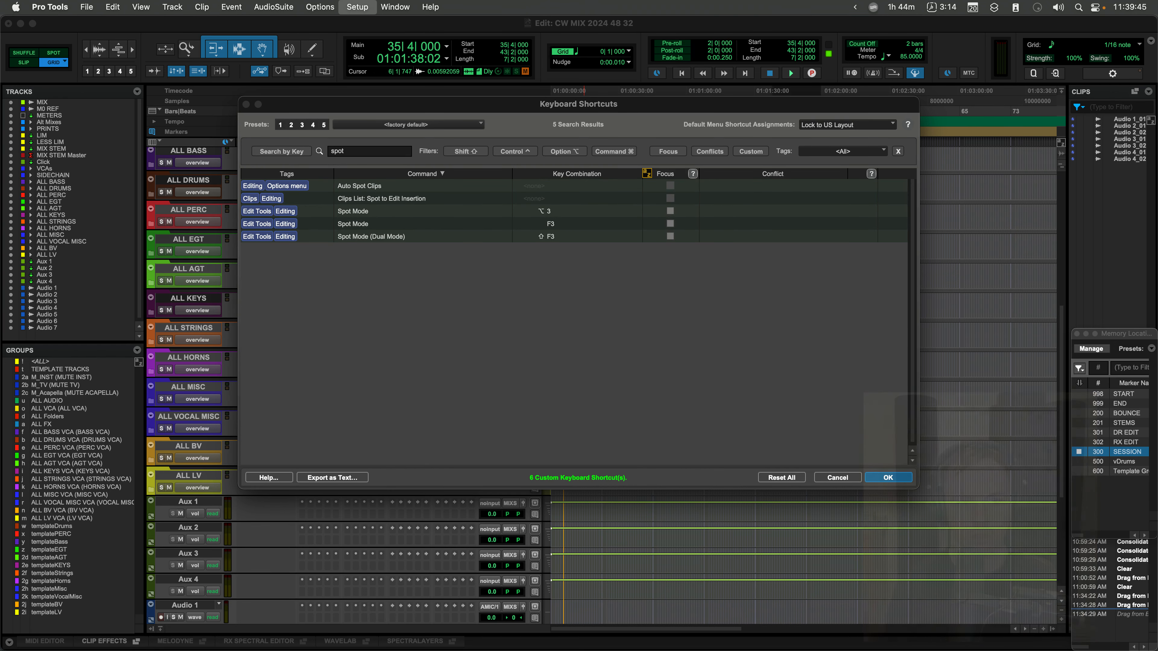
click(416, 201)
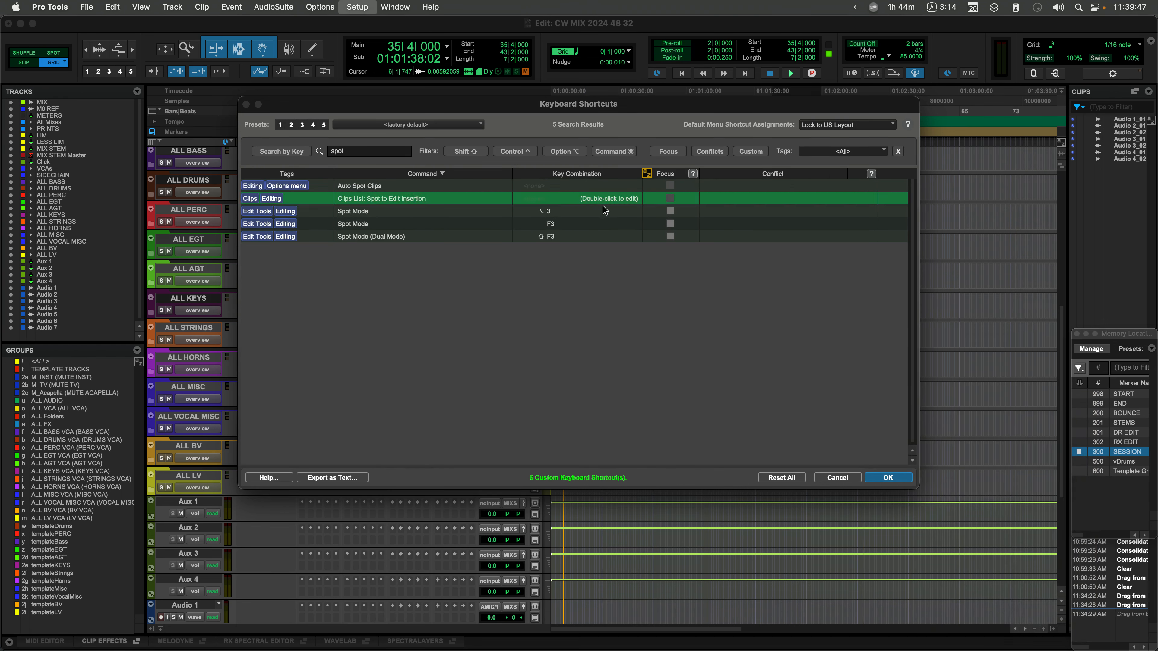
click(835, 477)
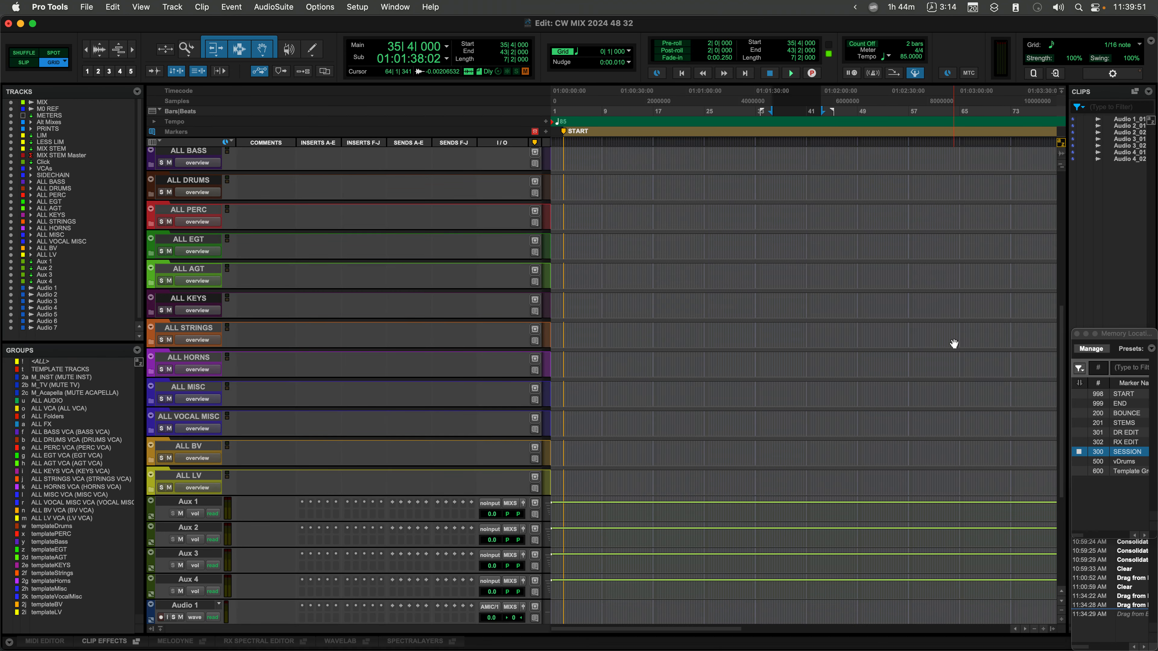
Select an empty range on the Audio 3 track from about bar 66 to bar 73, past the existing clip
scroll(923, 342, down, 6)
click(853, 441)
key(r)
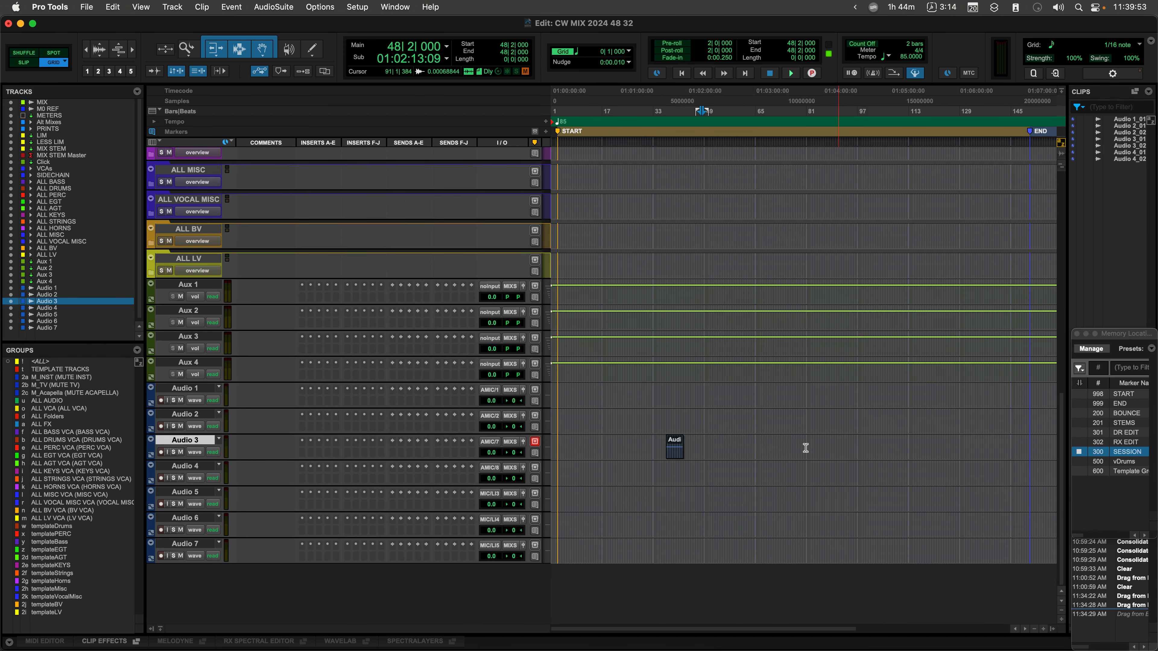
drag(760, 445, 782, 448)
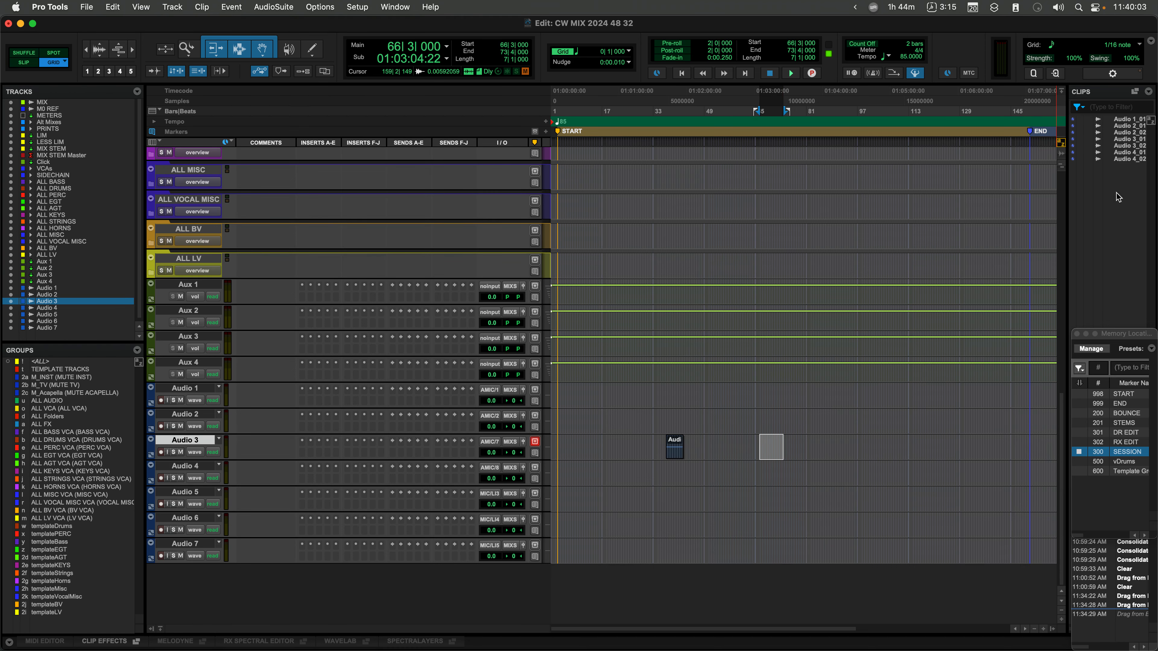
Switch to SoundFlow and create a new macro named "Spot to Edit Insertion" in the Forum Help package
key(super+Tab)
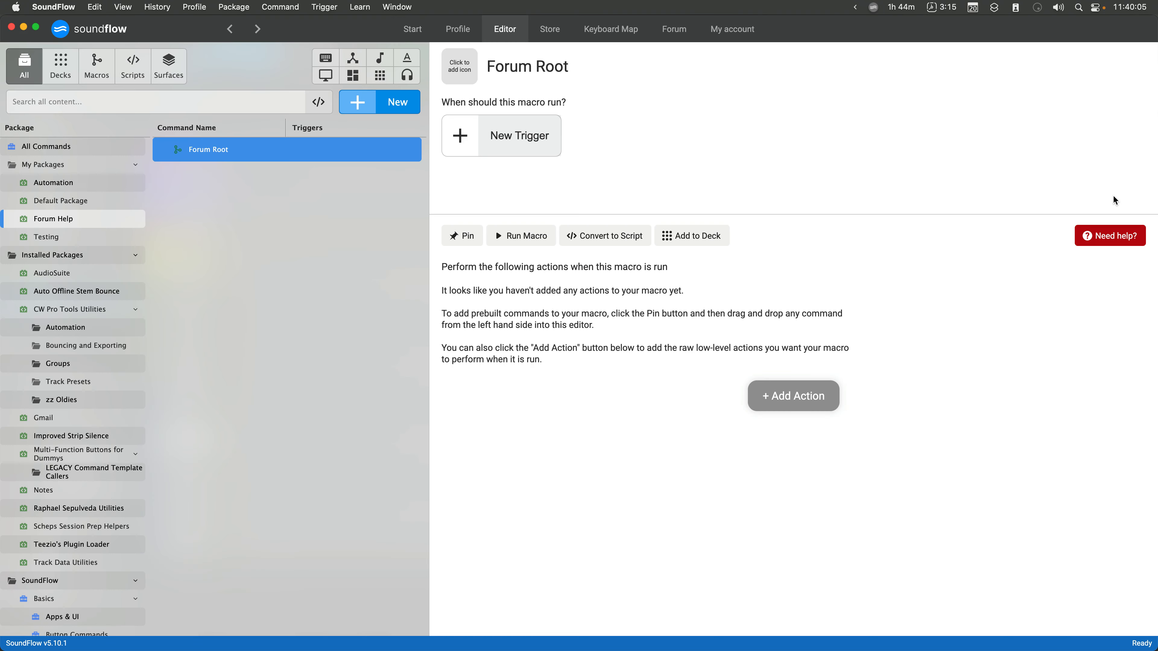
key(super+n)
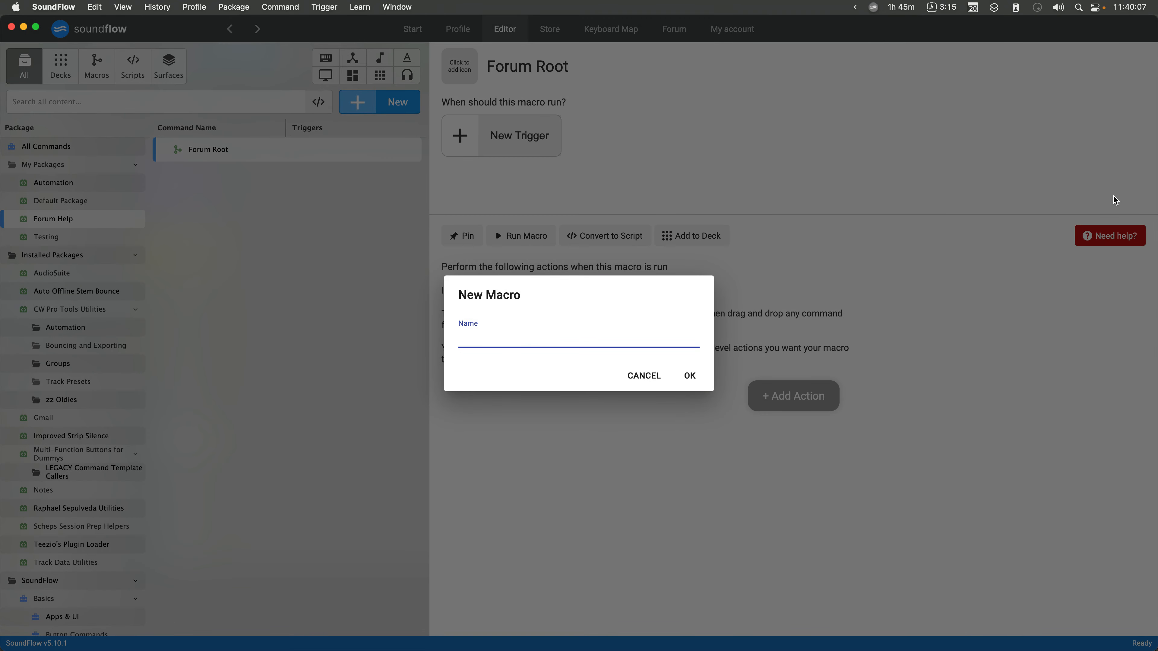
text(Spot to Edit Insertion)
key(Return)
Add a Click Menu Item action to the Spot to Edit Insertion macro
click(807, 400)
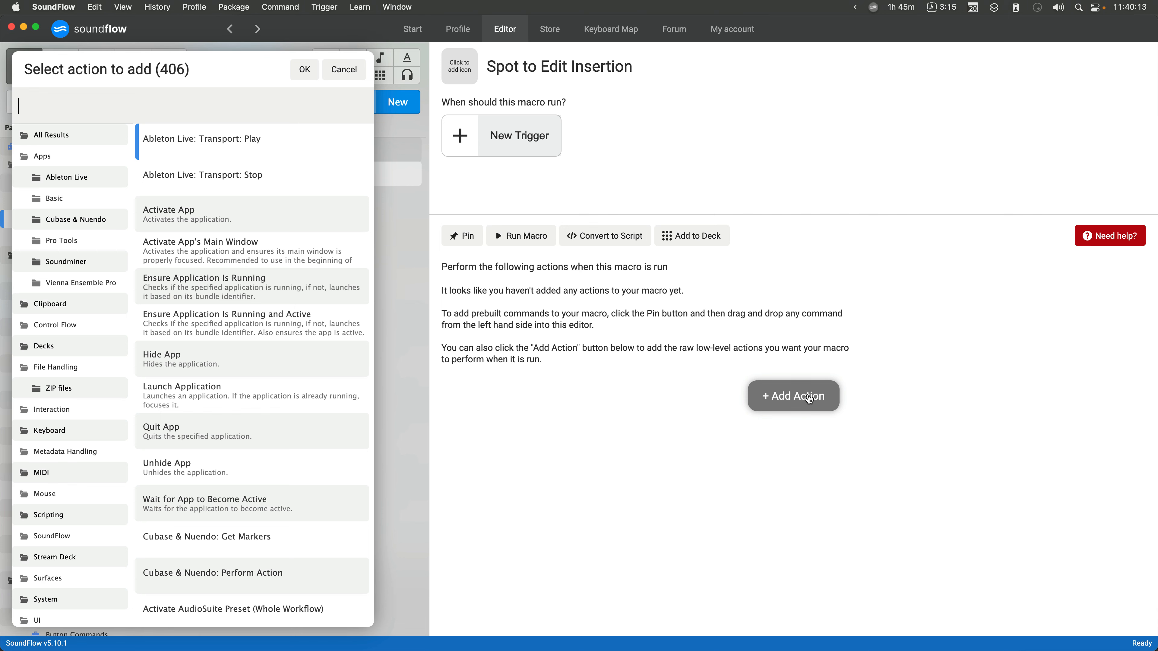
text(Menu click)
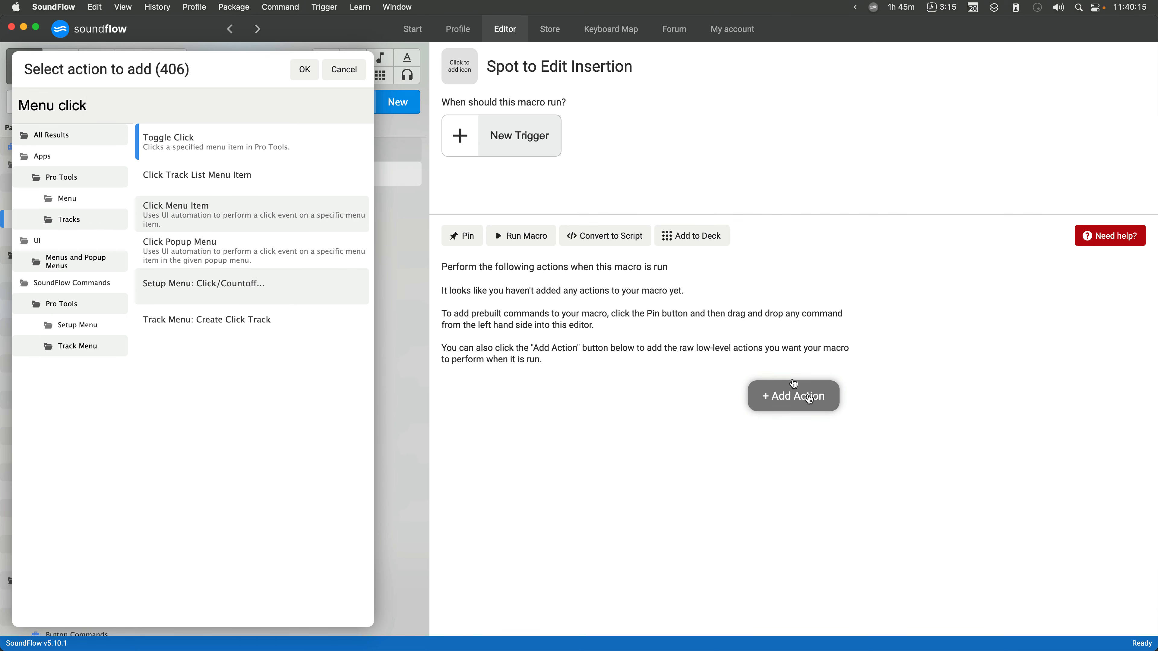
double_click(297, 200)
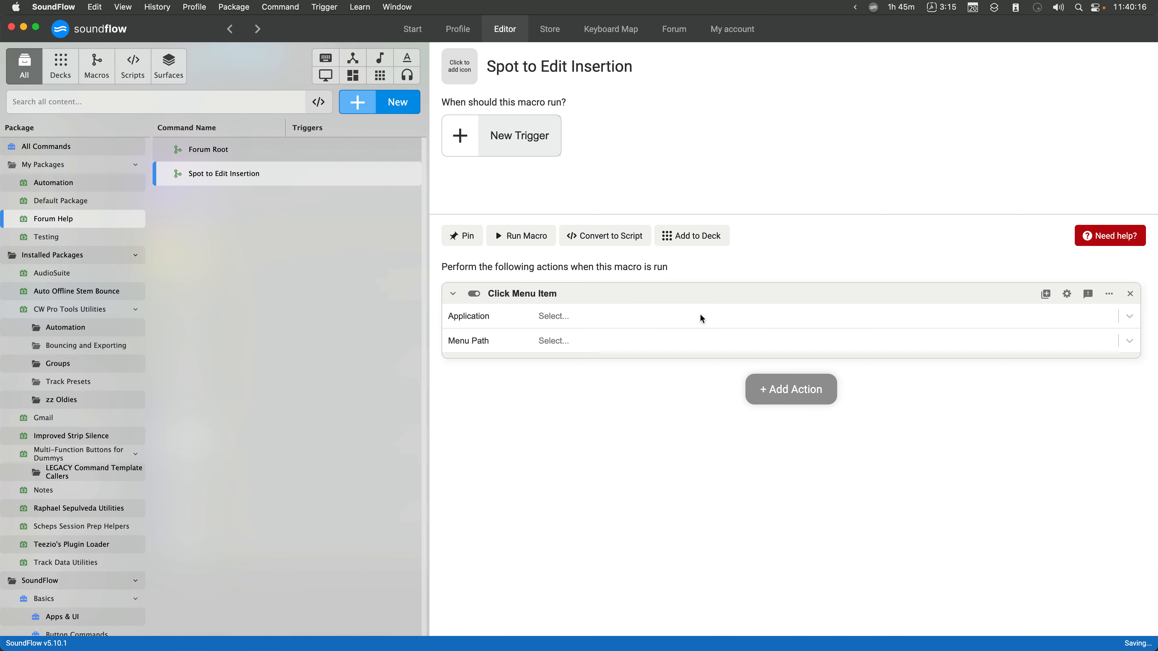
Set the Click Menu Item action's application to Pro Tools and its target value to Enable
click(636, 319)
text(pro)
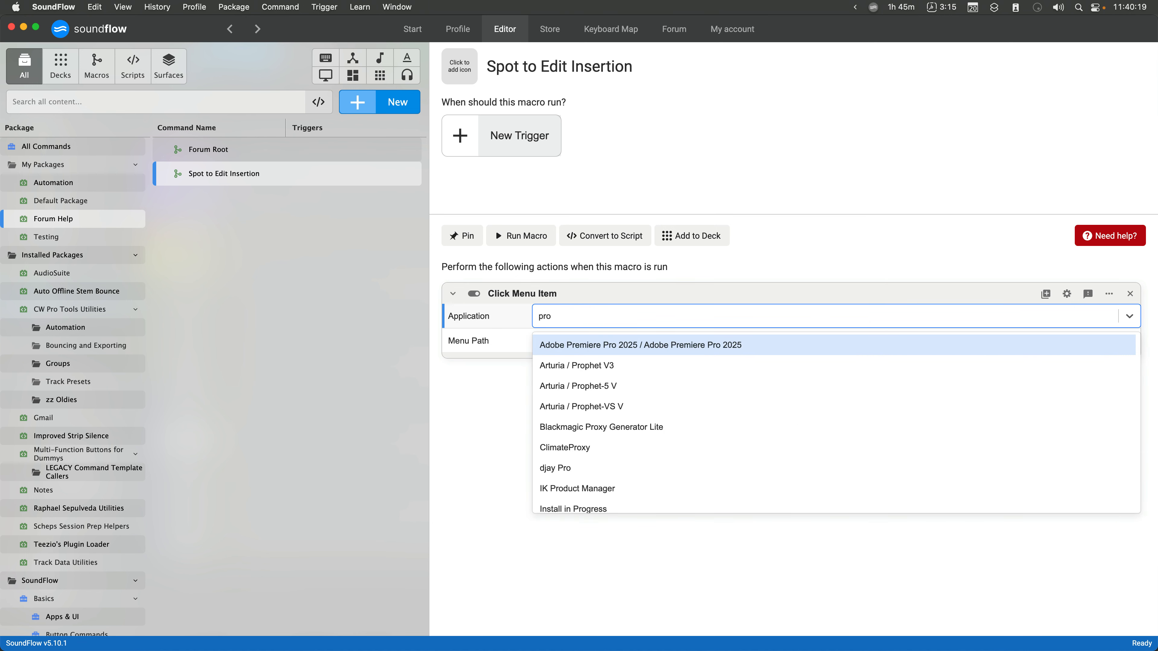
text( tools)
key(Return)
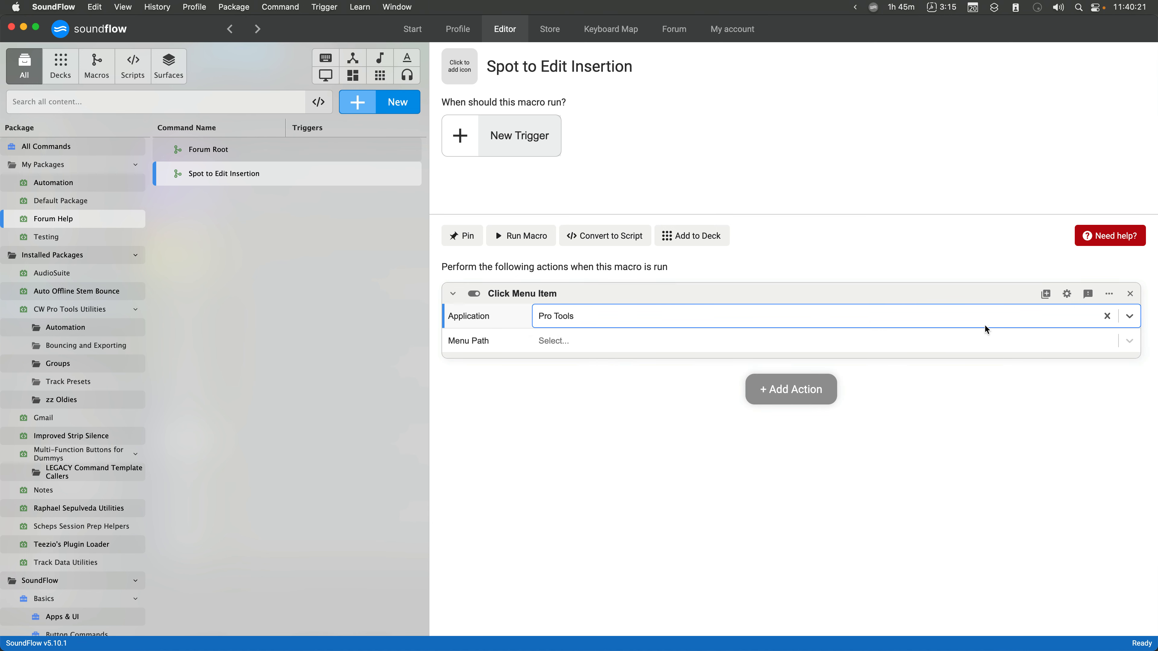
click(1067, 294)
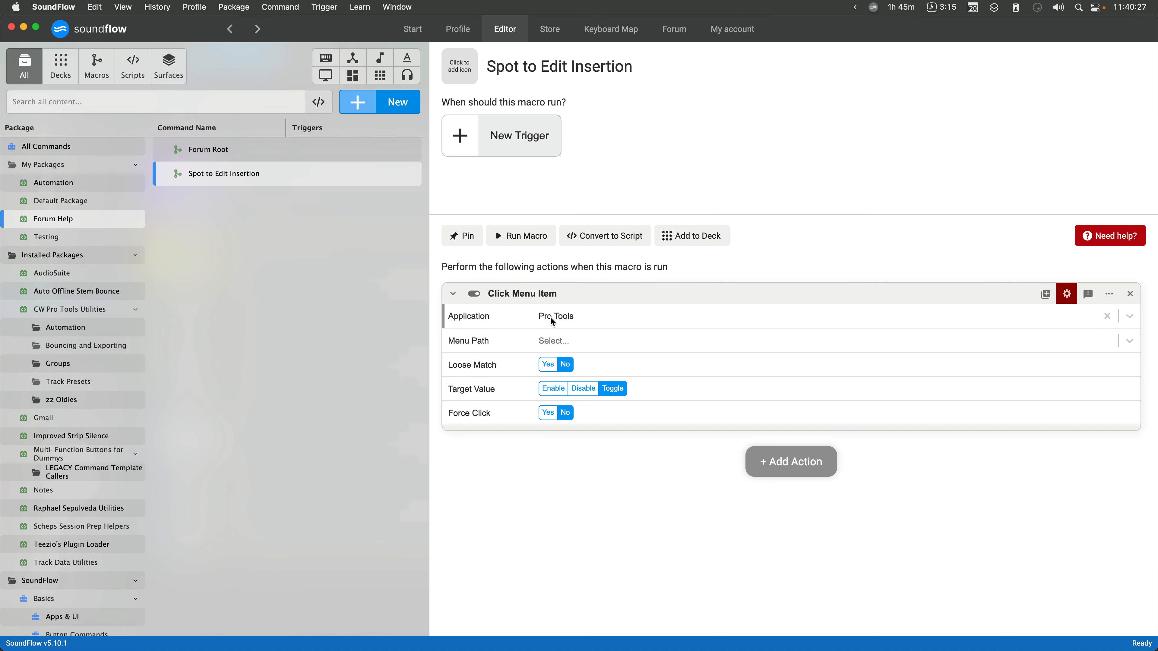
click(555, 389)
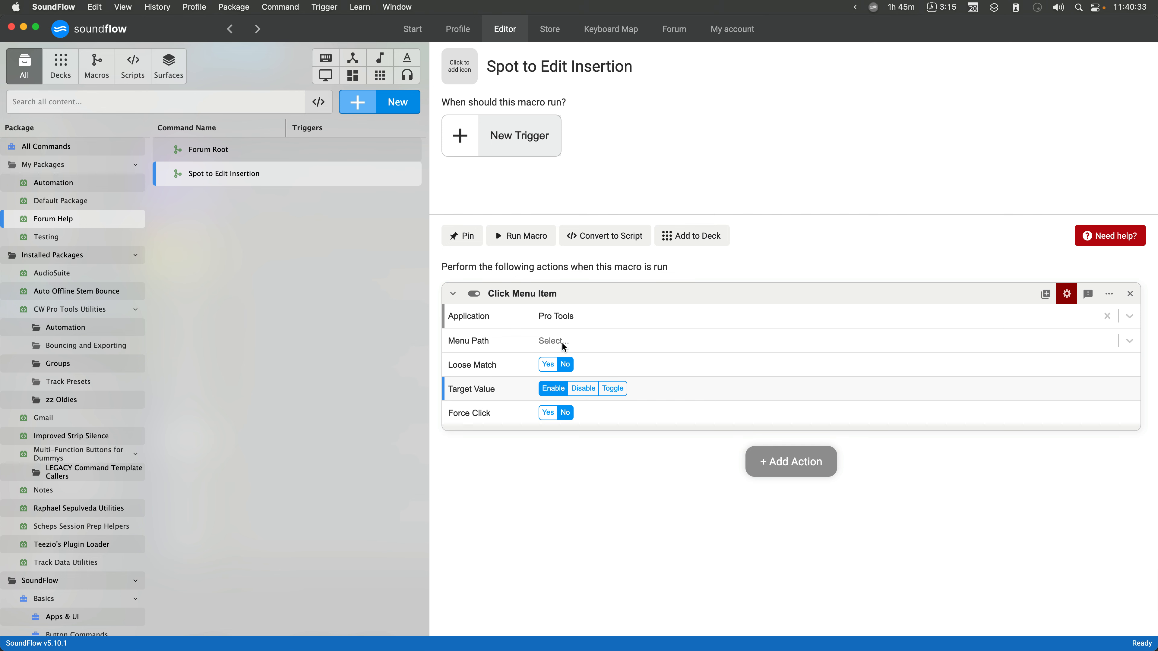
Switch to Pro Tools and look up the menu path that leads to the Clip List display option
key(super+Tab)
key(super+Tab)
click(576, 340)
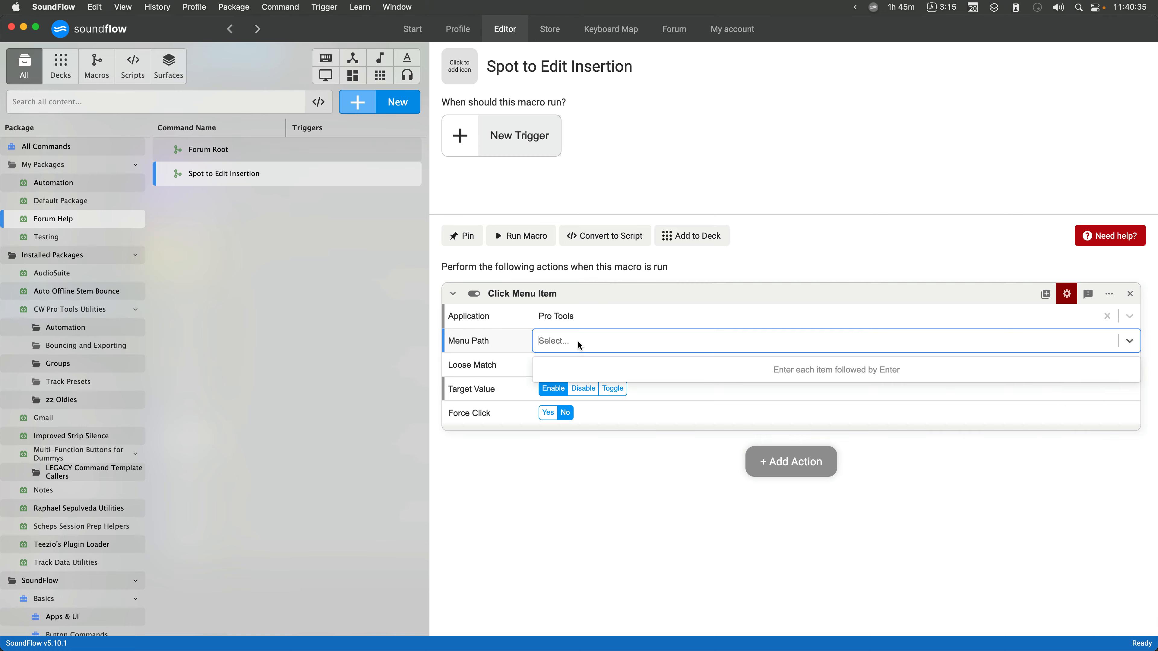
click(122, 5)
mouse_move(141, 6)
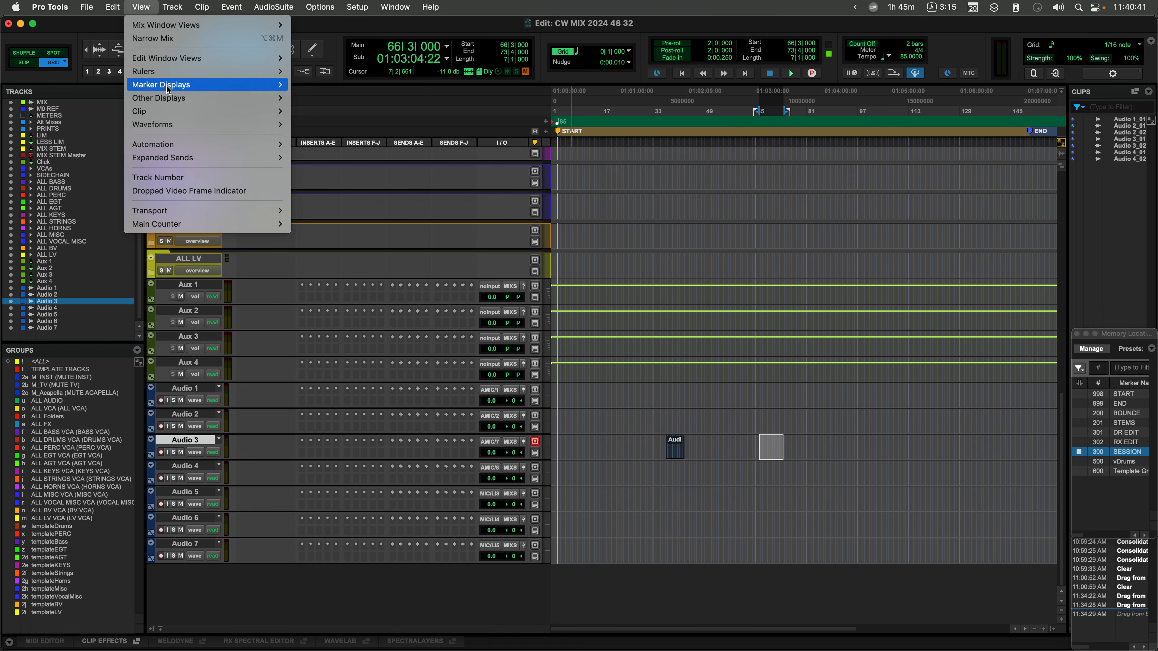
mouse_move(205, 98)
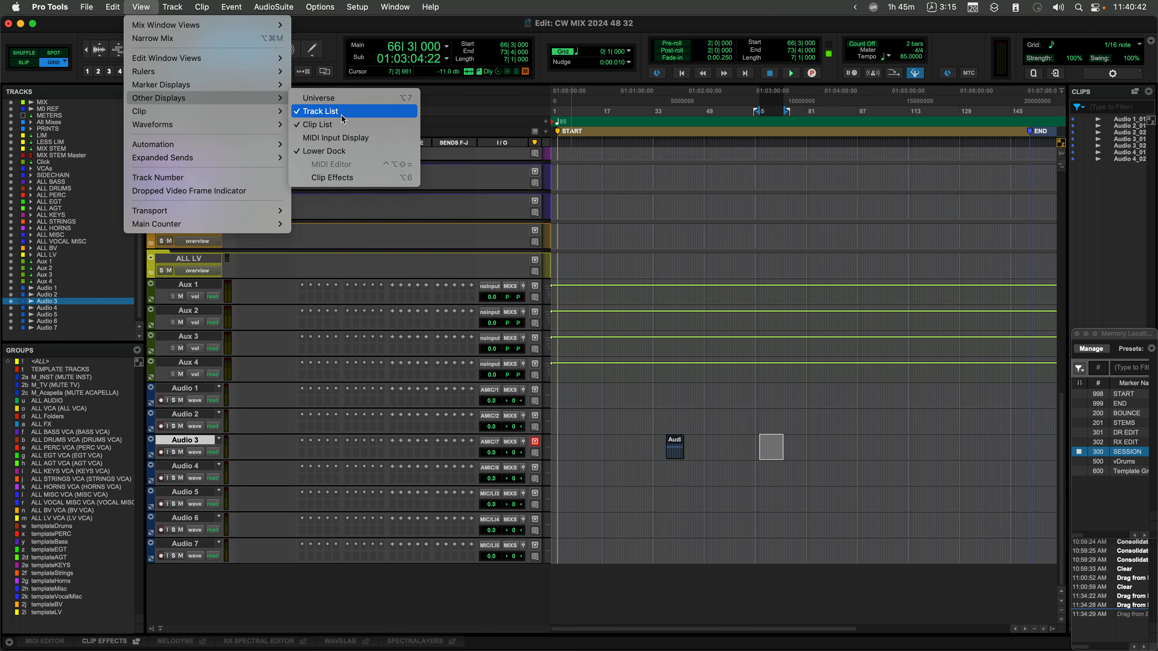
click(449, 31)
Back in SoundFlow, set the action's menu path to View, Other Displays, Clip List
key(super+Tab)
text(View)
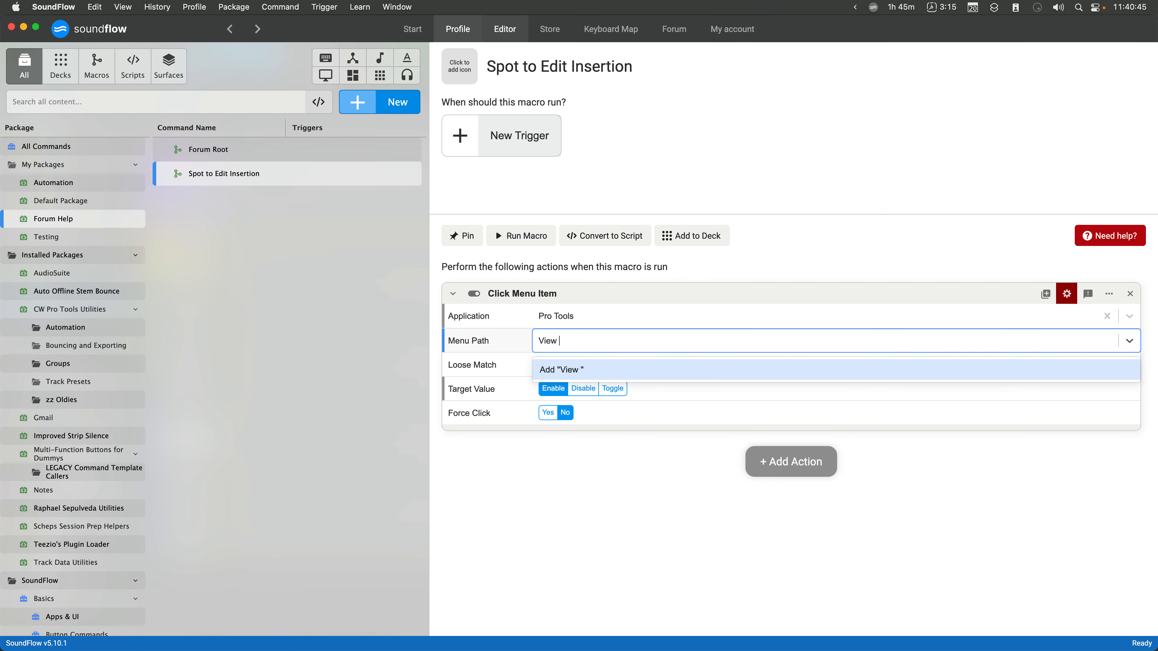
key(Return)
text(Other Displays)
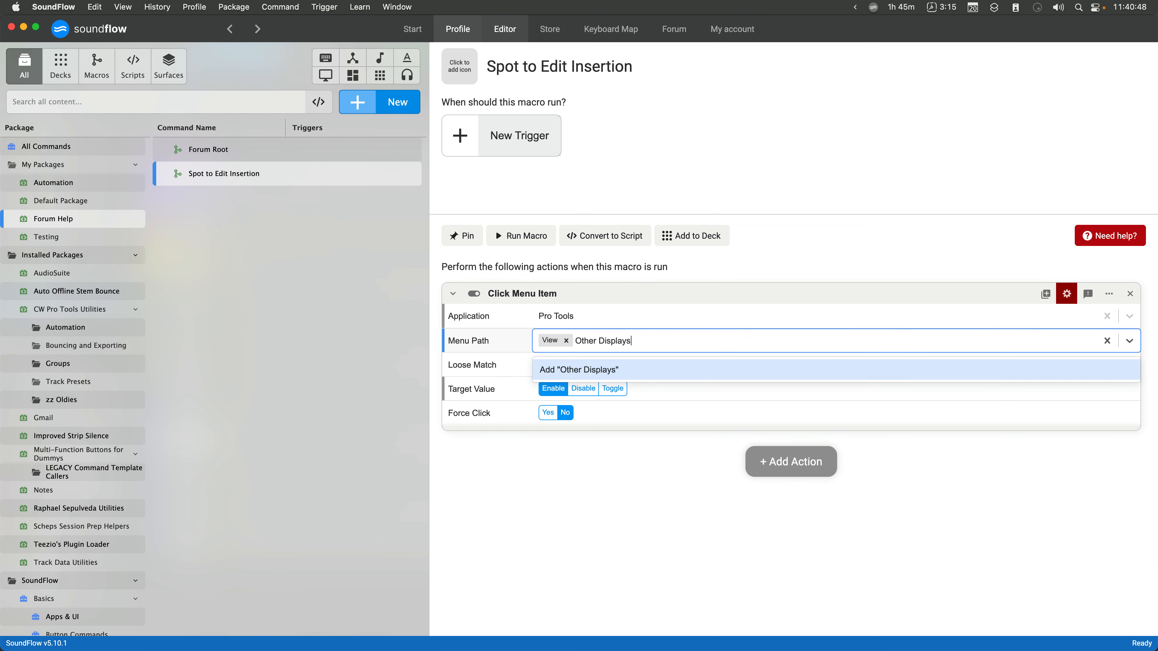
key(Return)
text(Clipl)
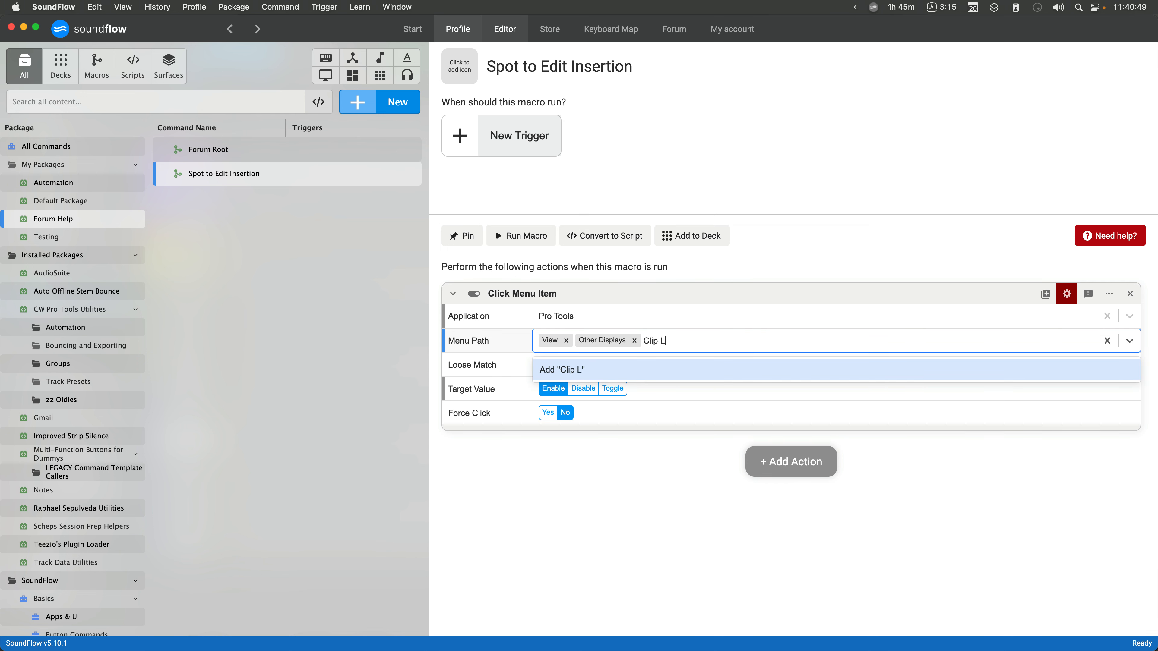
text(ist)
key(Return)
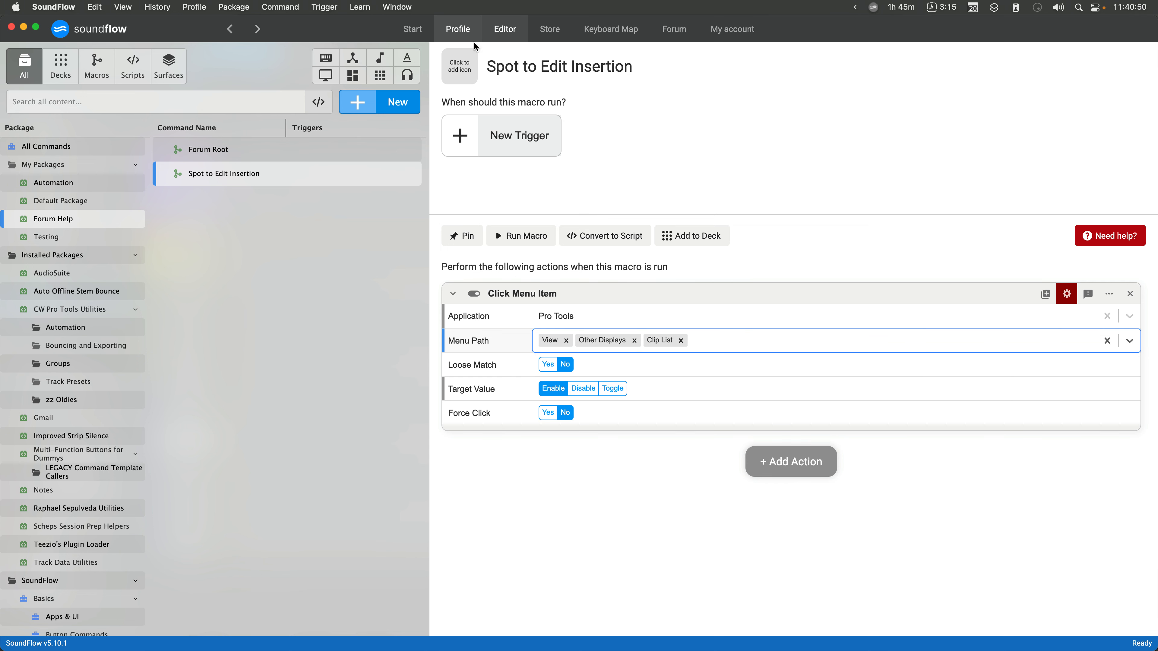
Add a keyboard trigger to the macro with the key combination Control+X
click(506, 135)
click(501, 176)
click(505, 253)
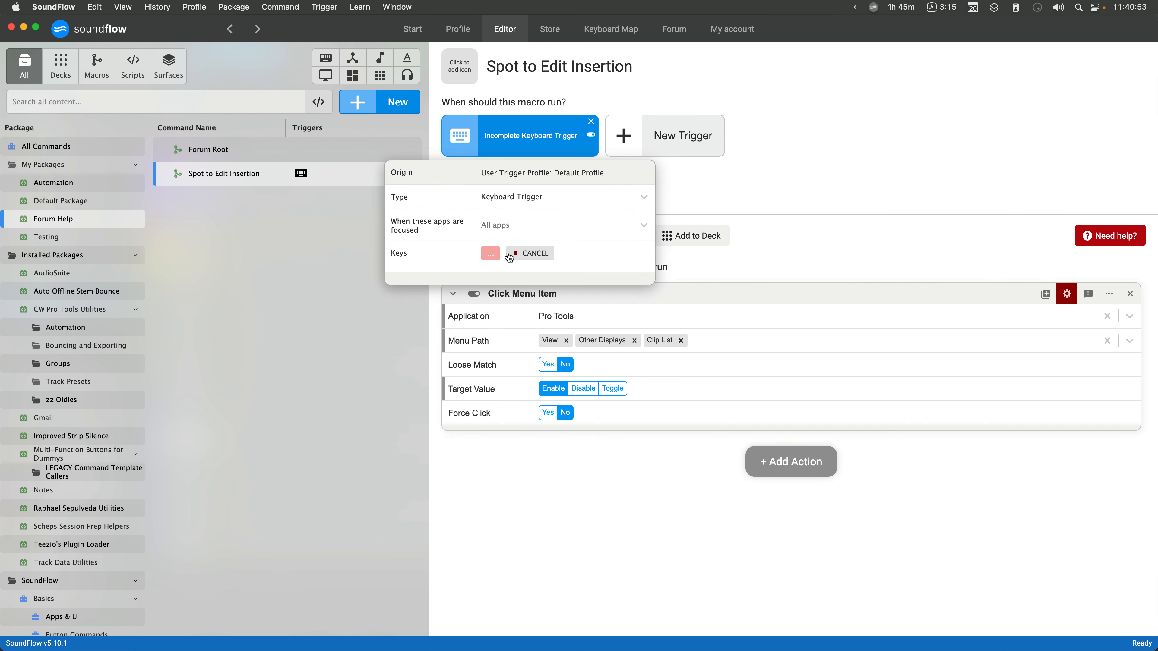
key(ctrl+x)
click(550, 537)
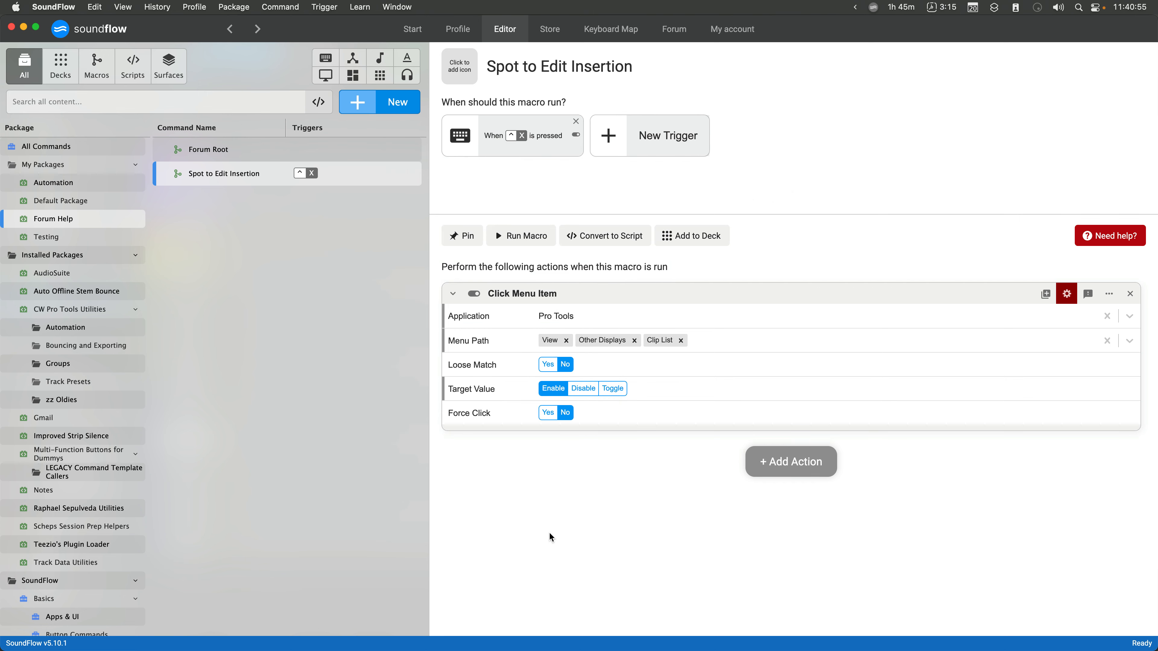
Narrow the SoundFlow window to uncover the Pro Tools clip list area, and test that the macro shows the Clip List
drag(1155, 299, 892, 265)
click(1030, 204)
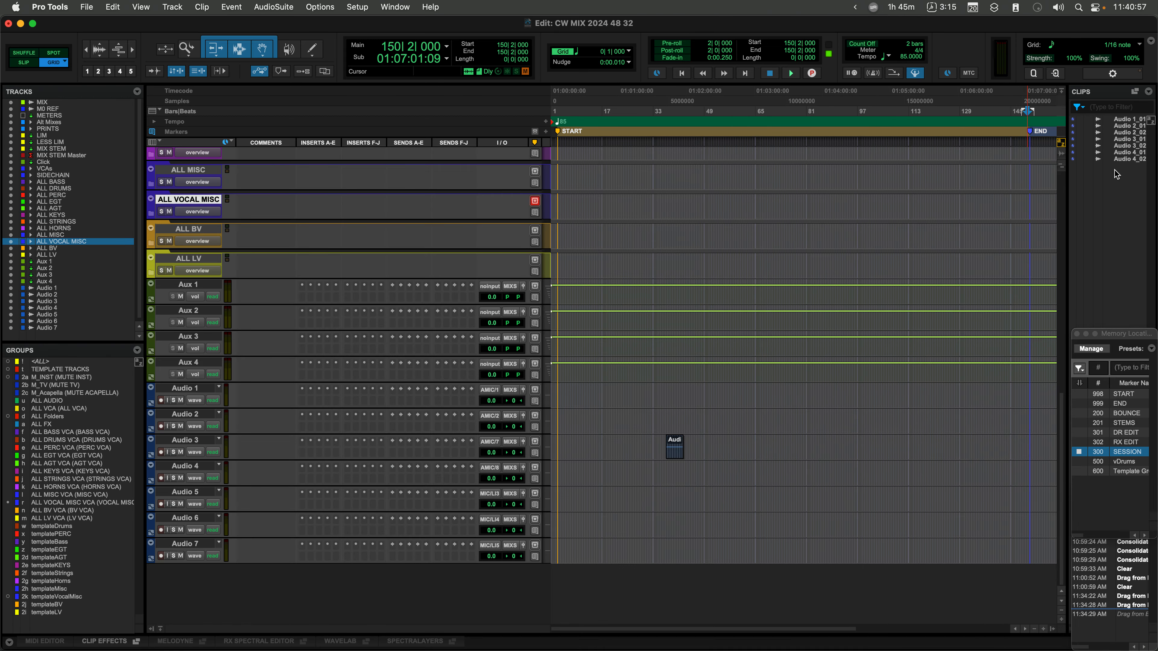
key(ctrl+x)
key(super+Tab)
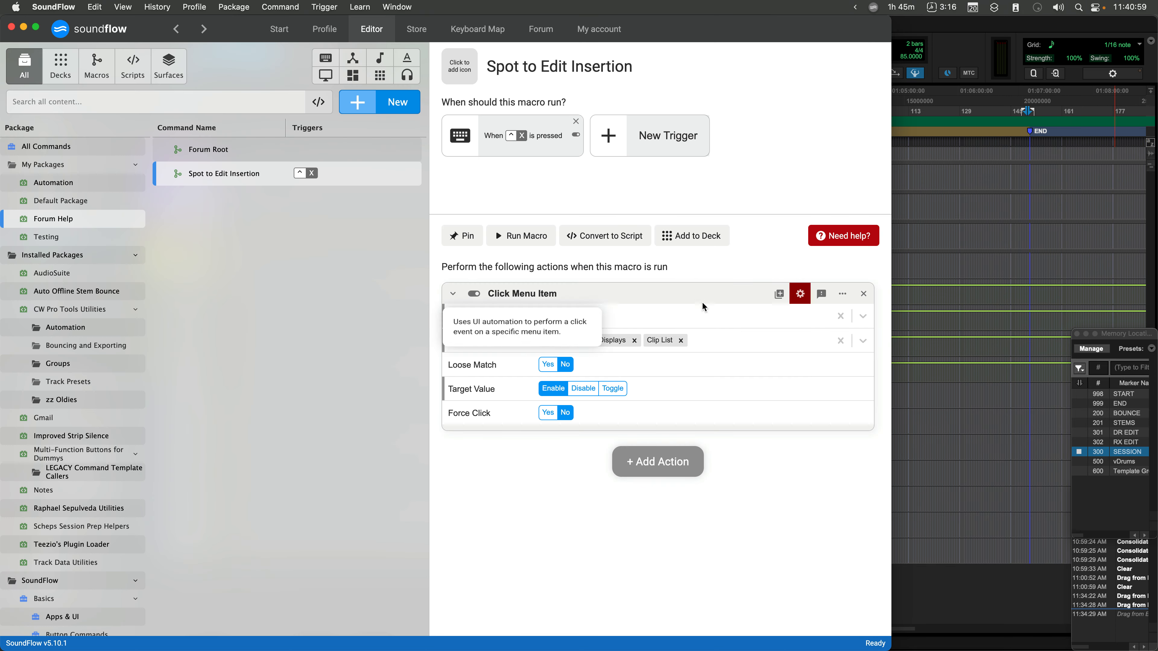
key(ctrl+x)
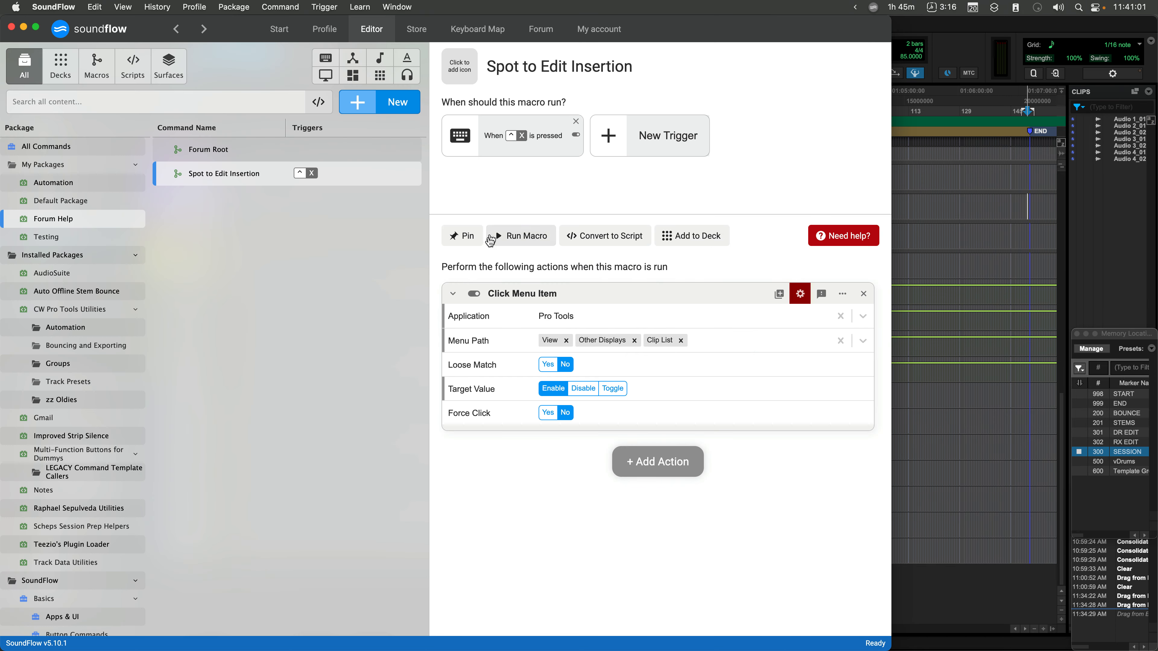
click(511, 239)
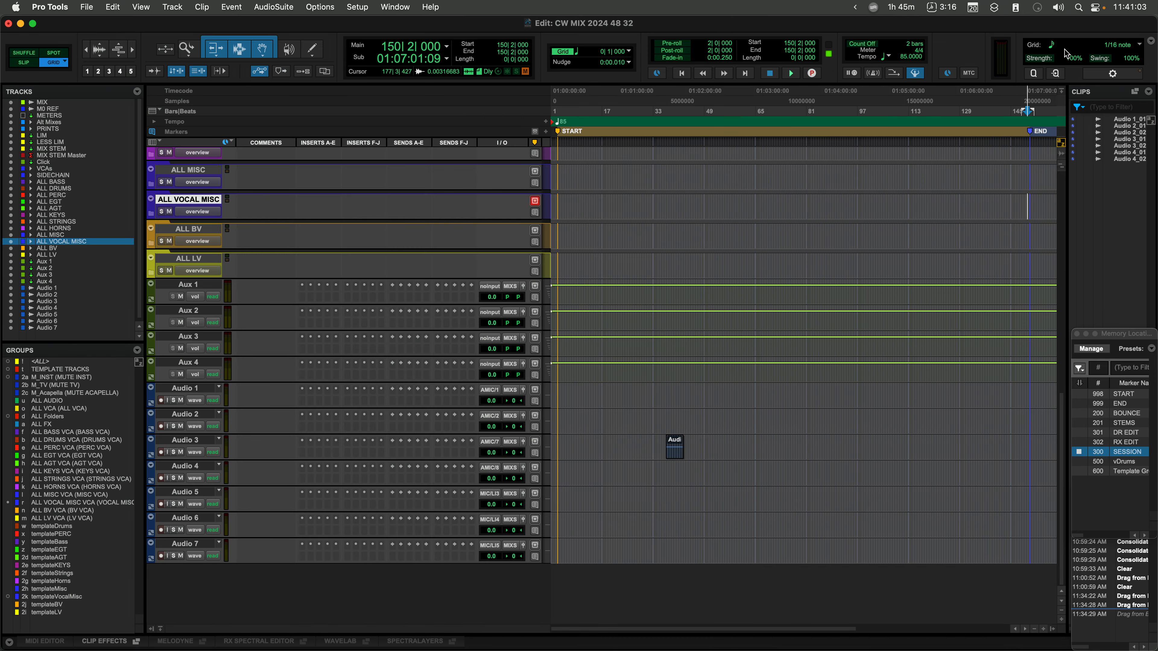
key(ctrl+x)
key(super+Tab)
click(504, 239)
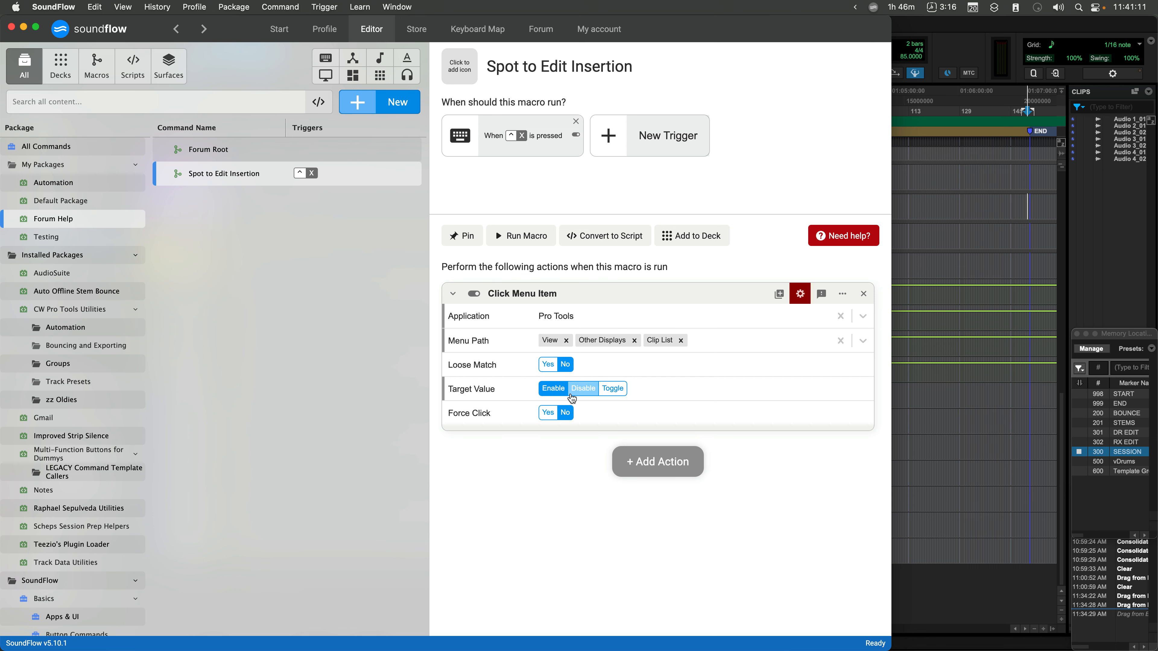
Add an Open & Select Item in Popup Menu action after the Click Menu Item action
click(651, 472)
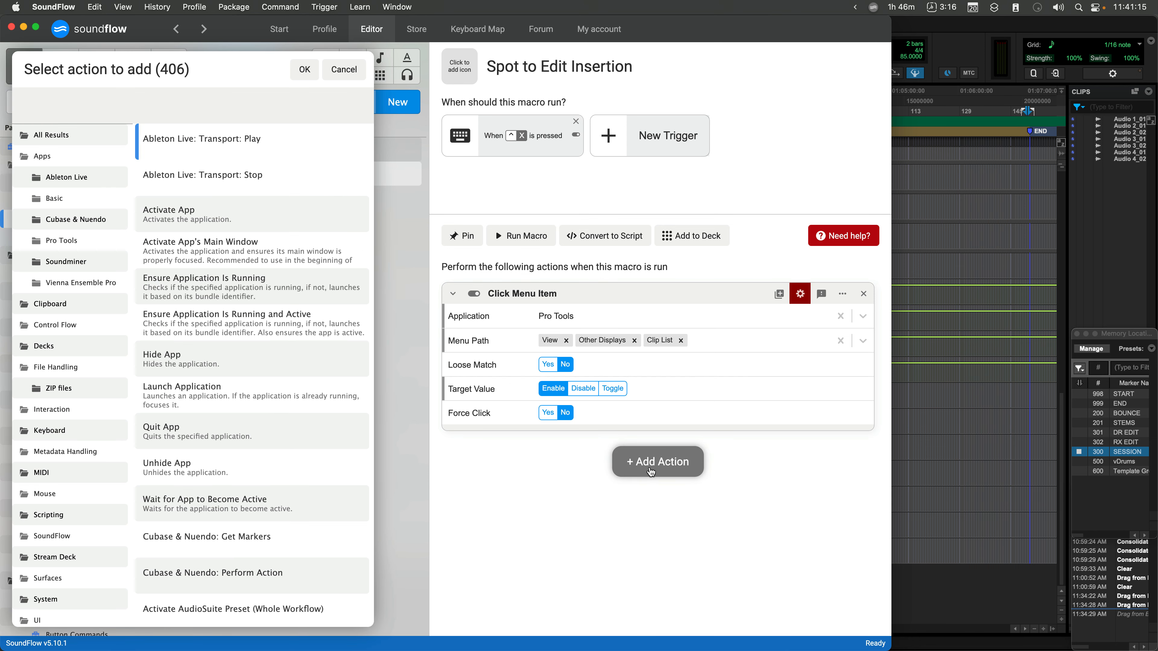
text(popup menu)
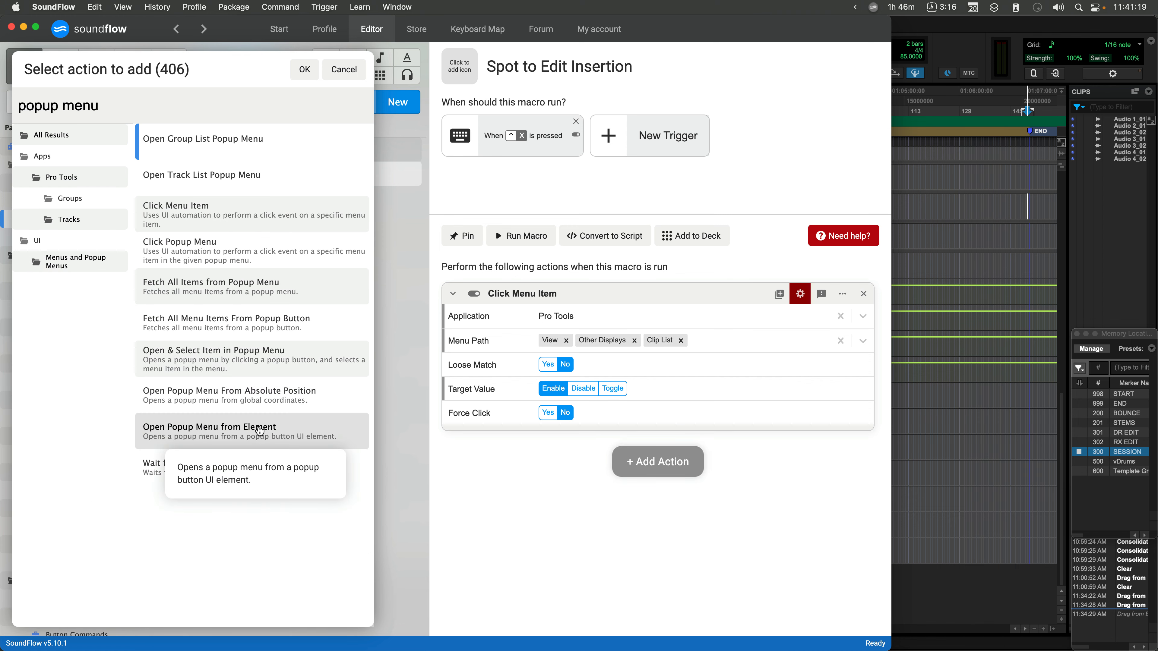
double_click(261, 355)
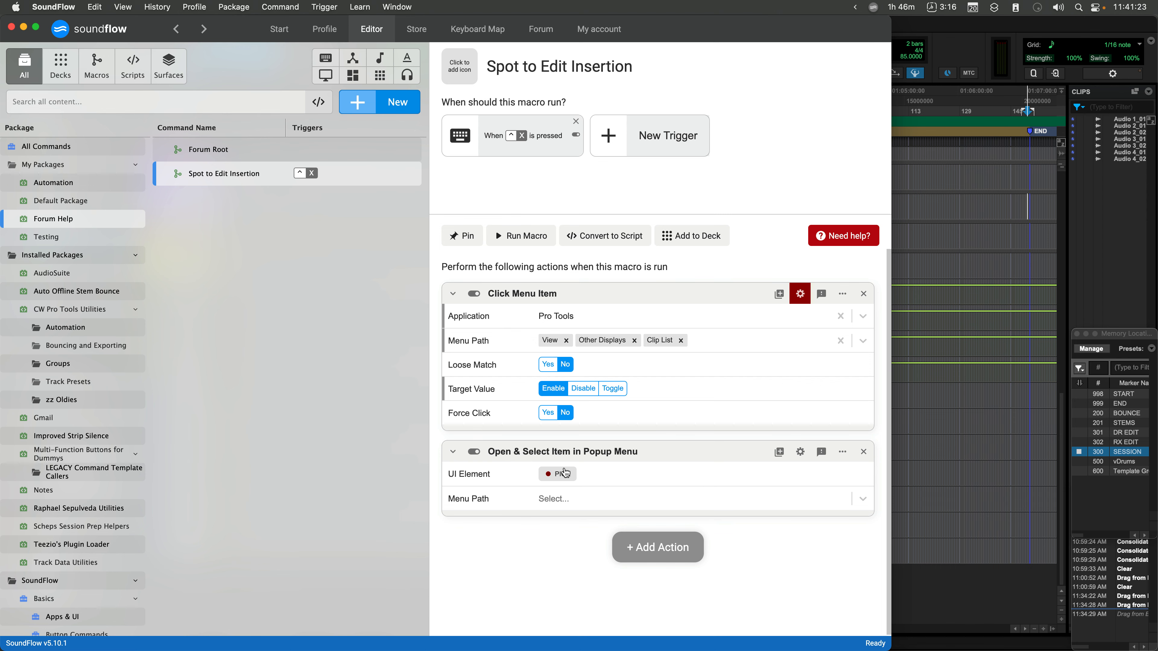
Start picking the popup action's UI element and examine the Clips list popup menu in Pro Tools
click(565, 477)
click(1148, 92)
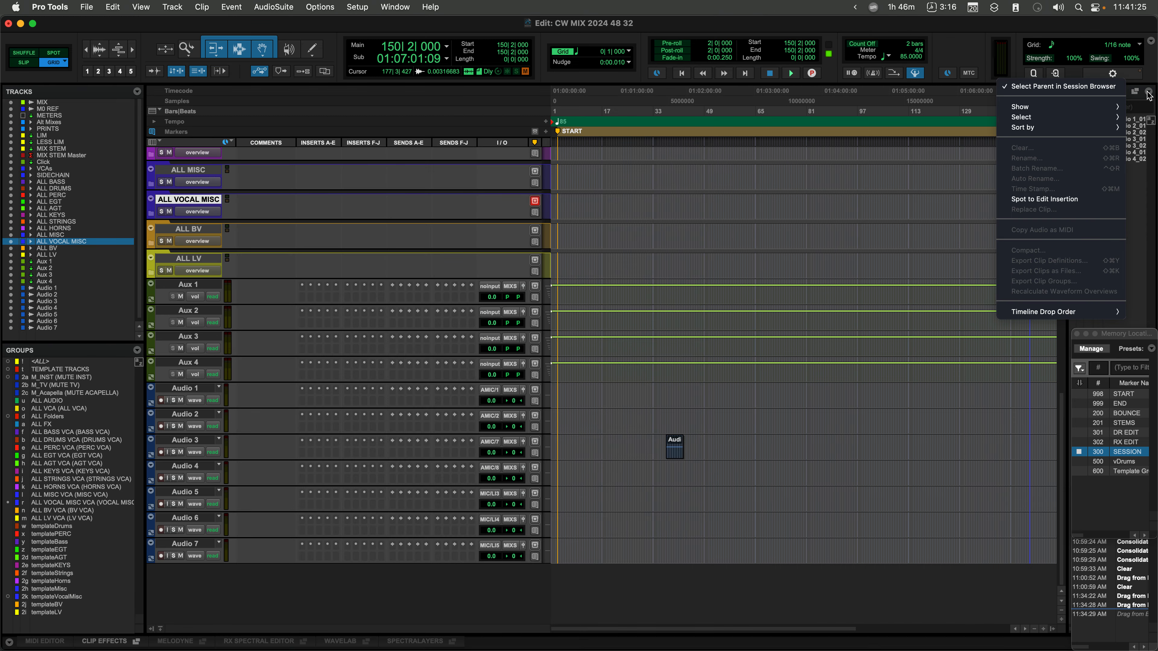
click(1149, 90)
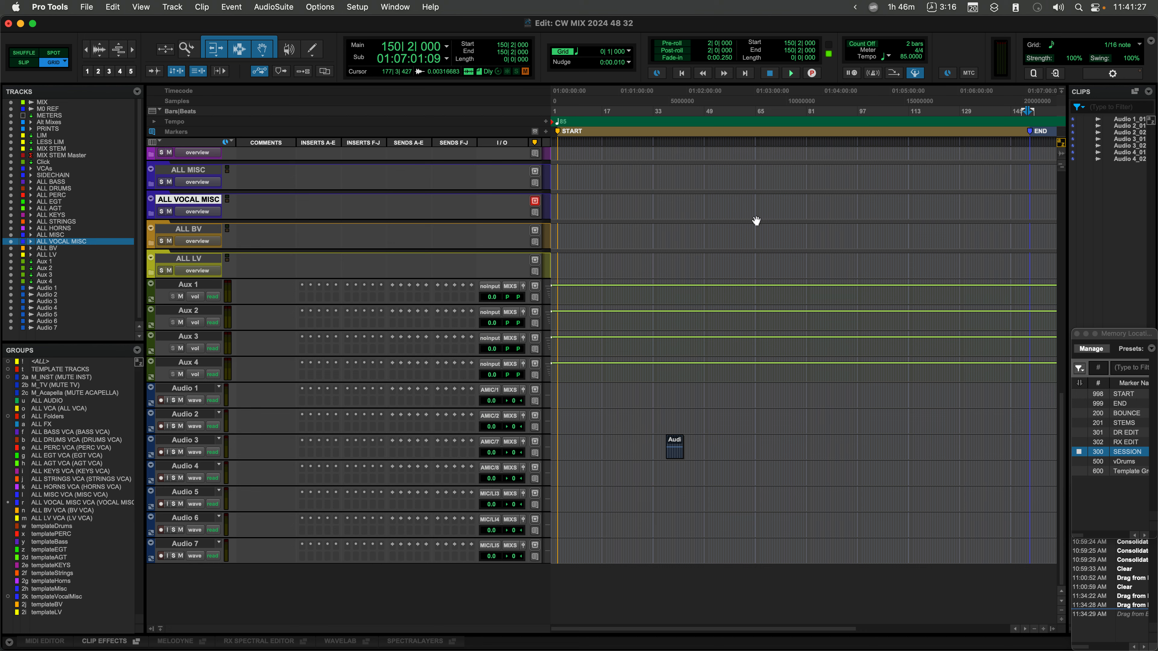
Examine the popup menus of the Aux 1 track's name and input selector in Pro Tools, and return to SoundFlow
click(193, 286)
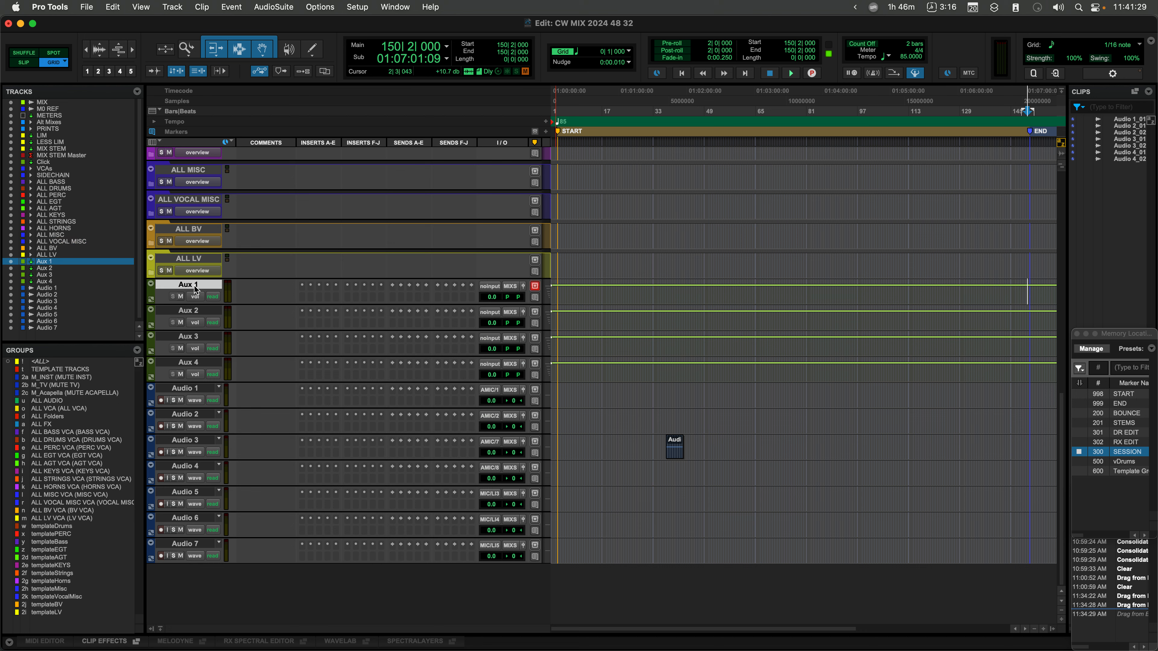
right_click(192, 286)
key(Escape)
click(489, 286)
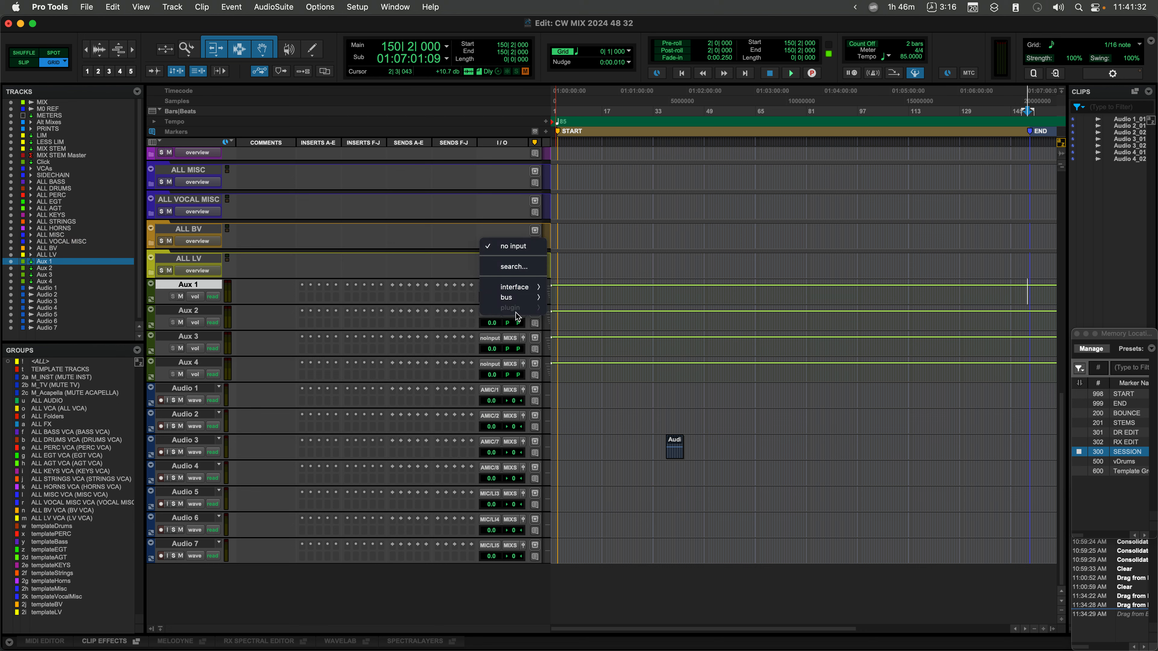
click(648, 259)
key(super+Tab)
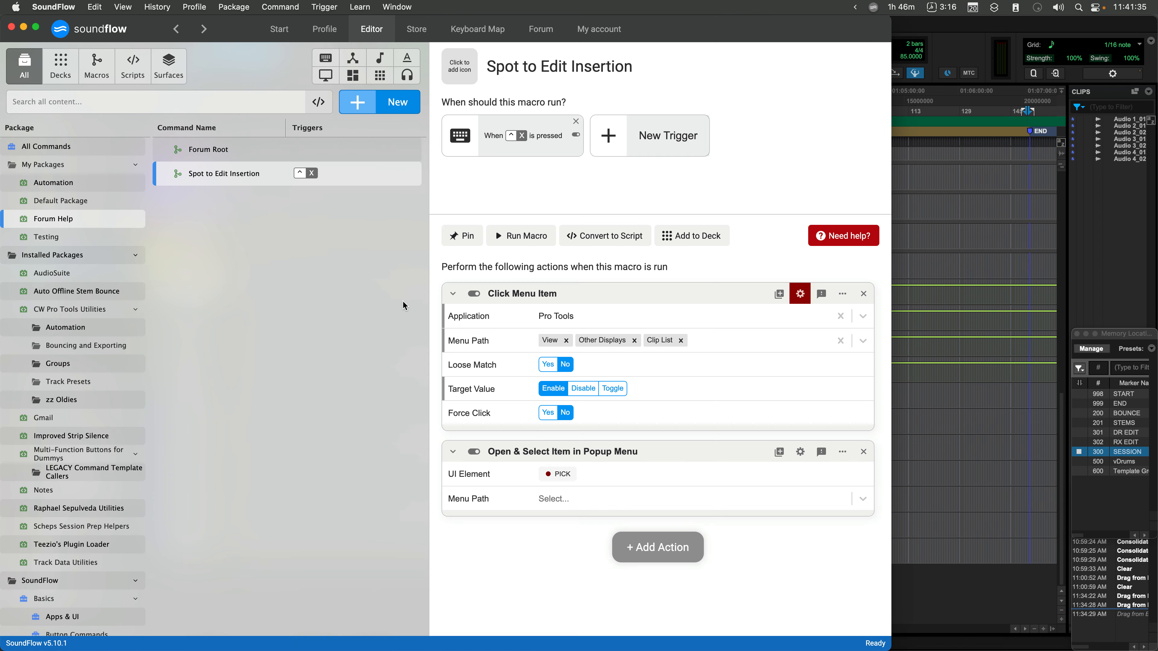
Pick the options menu button of the Pro Tools Clips list as the popup action's UI element
click(550, 475)
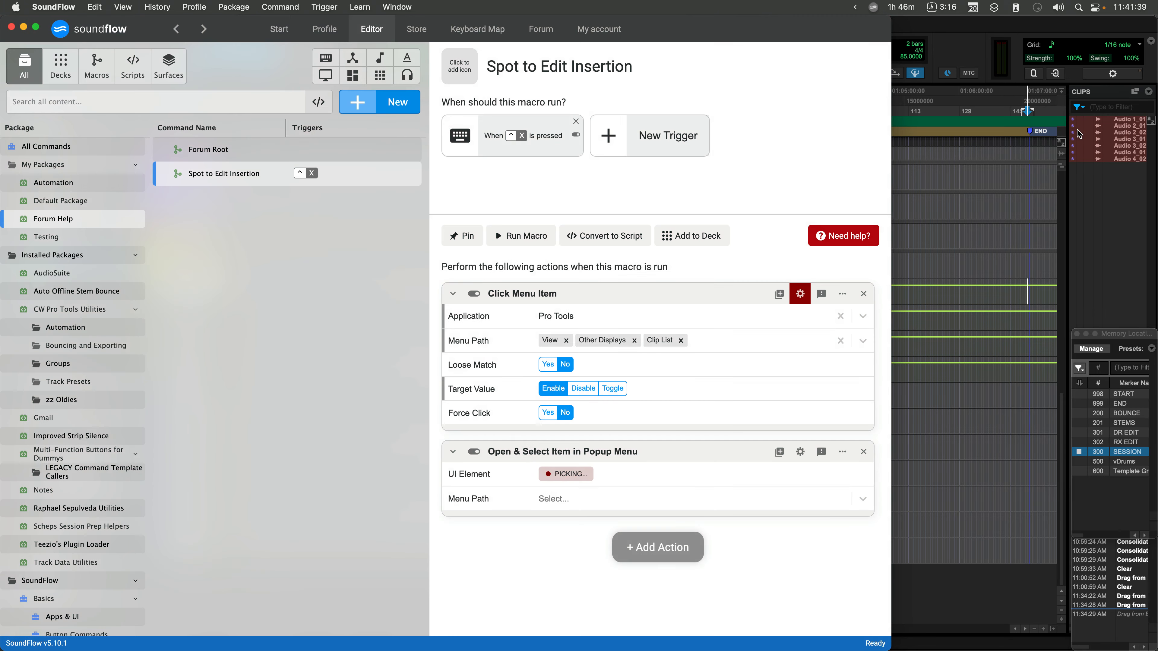
key(super+Tab)
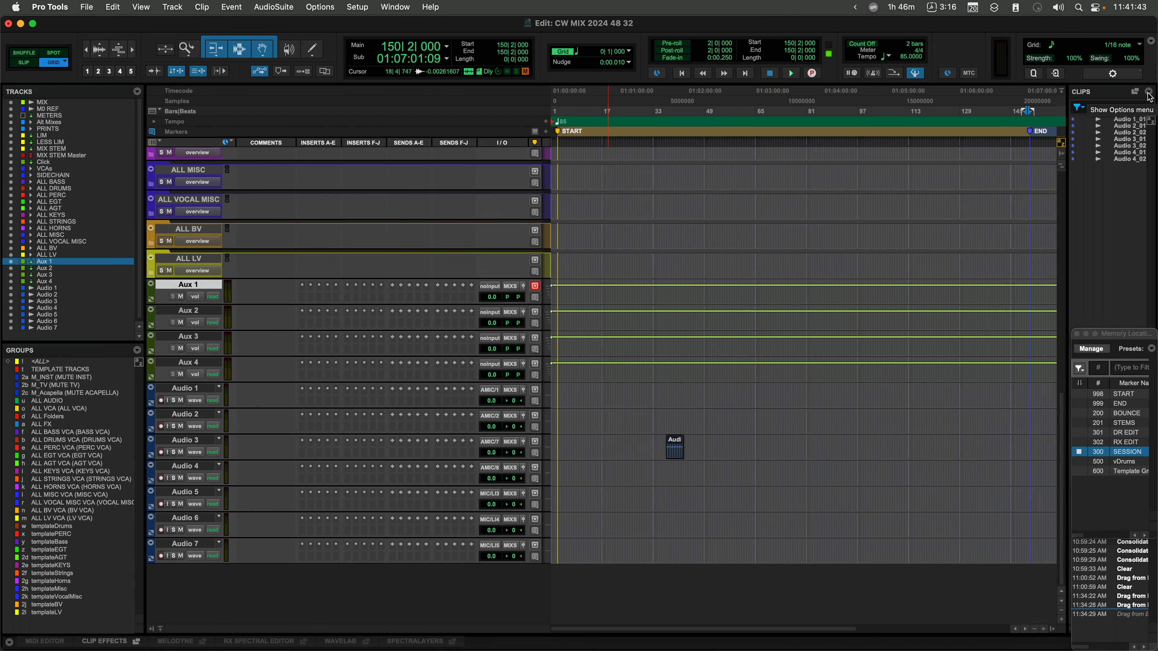
click(1149, 96)
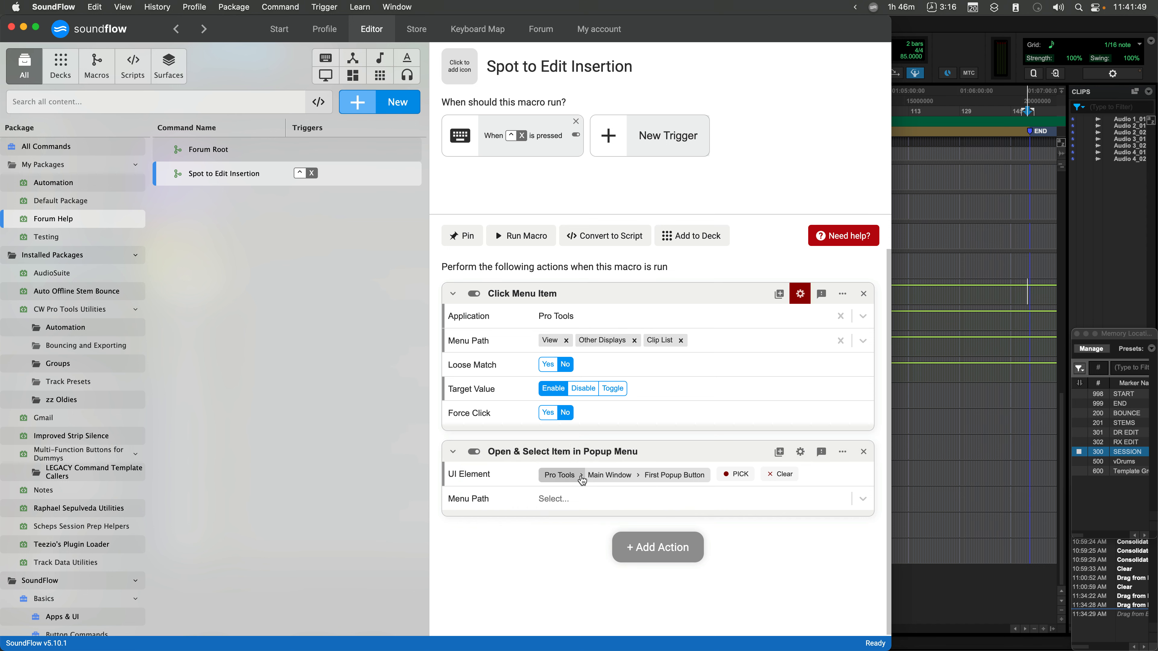
Set the last part of the UI element path to First Popup Button "Show Options menu"
click(702, 482)
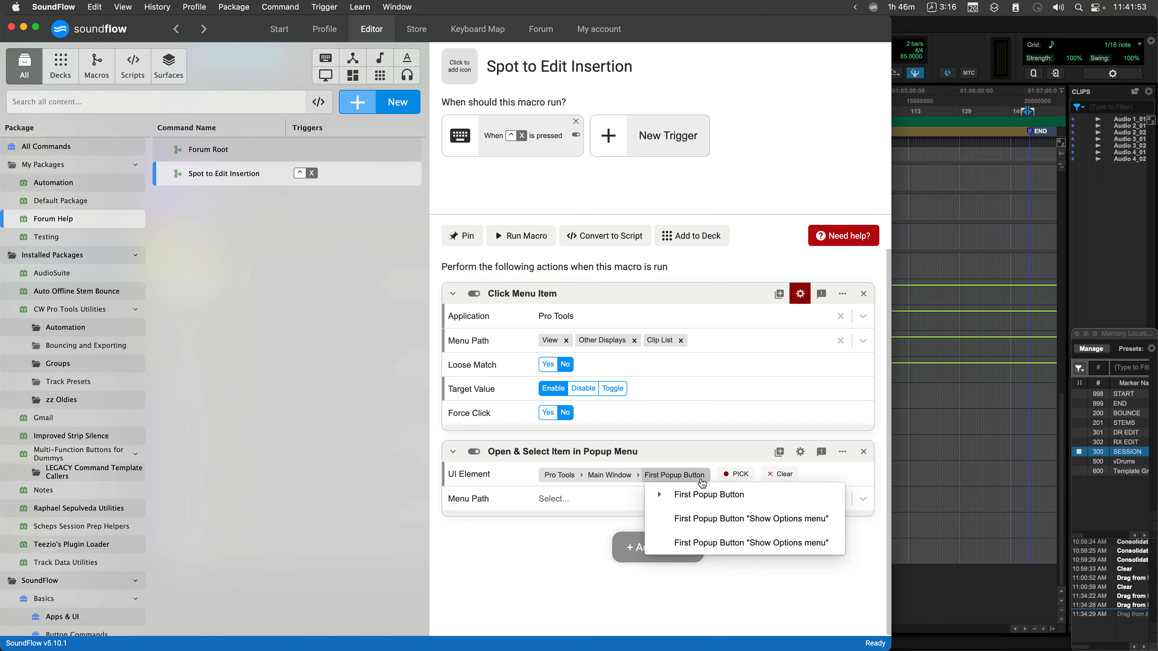
click(702, 518)
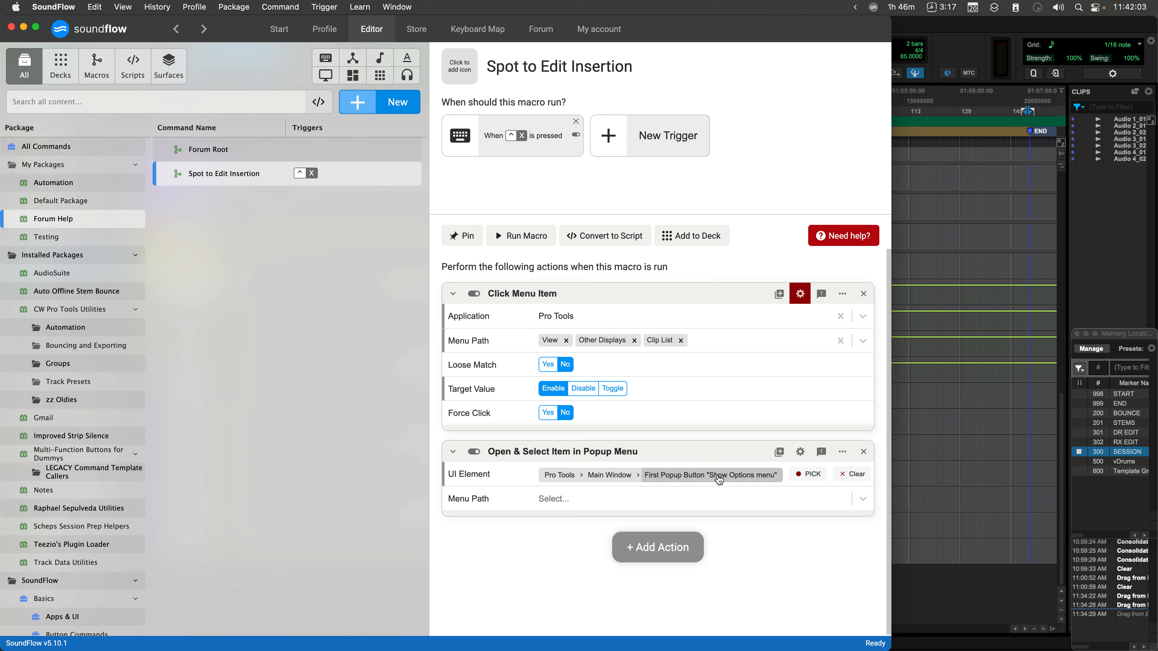
click(704, 476)
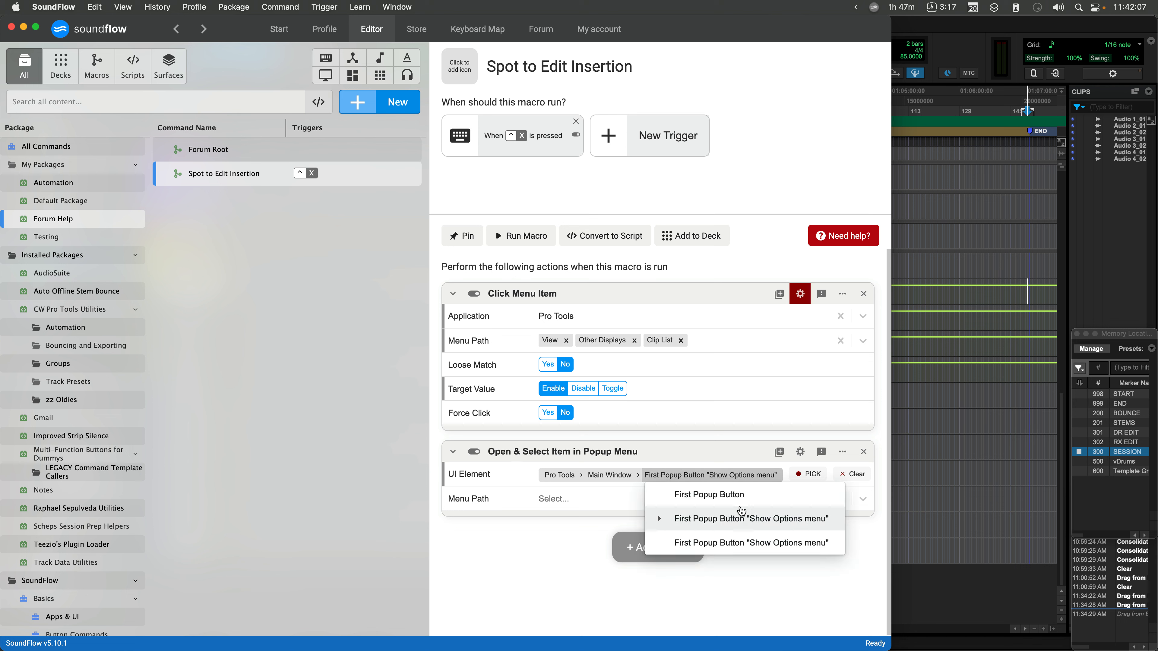
click(731, 473)
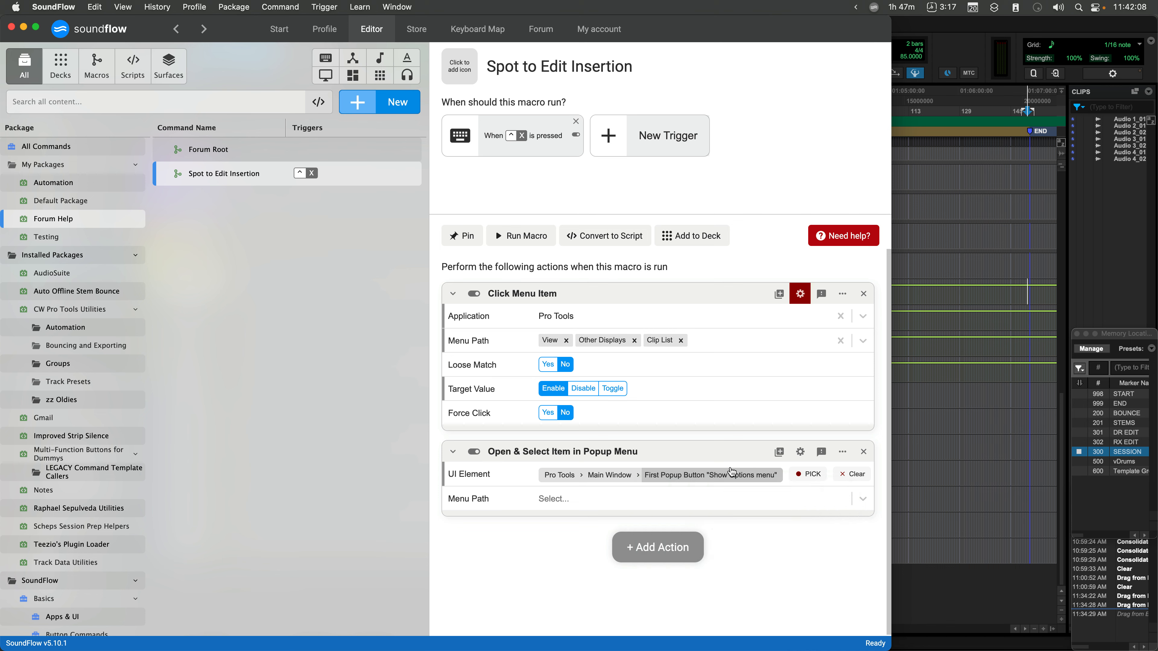
Look up the command name in the Clips list popup menu and set the popup action's Menu Path to Spot to Edit Insertion
click(581, 504)
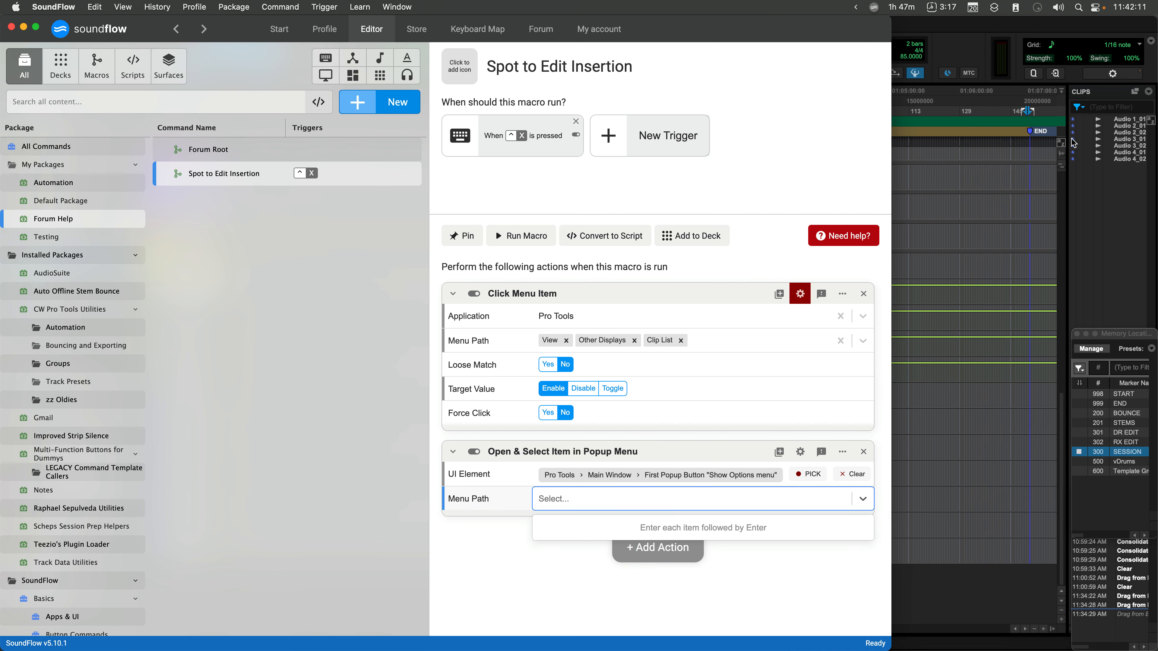
click(1149, 91)
click(1149, 91)
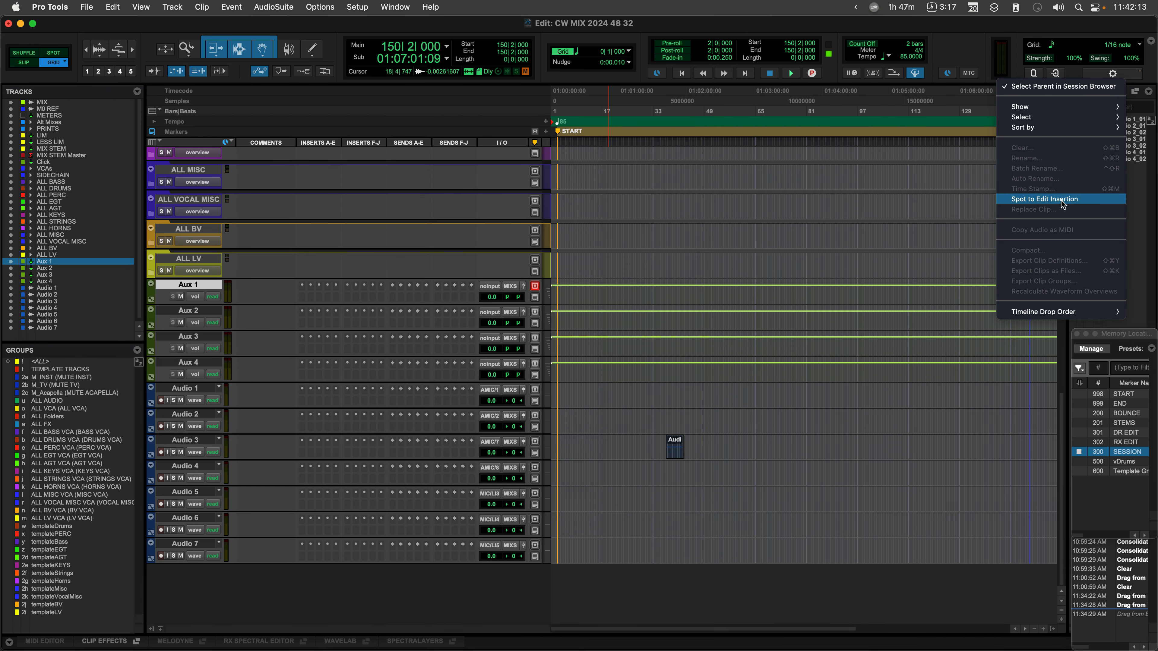
click(940, 120)
key(super+Tab)
text(Spot to E)
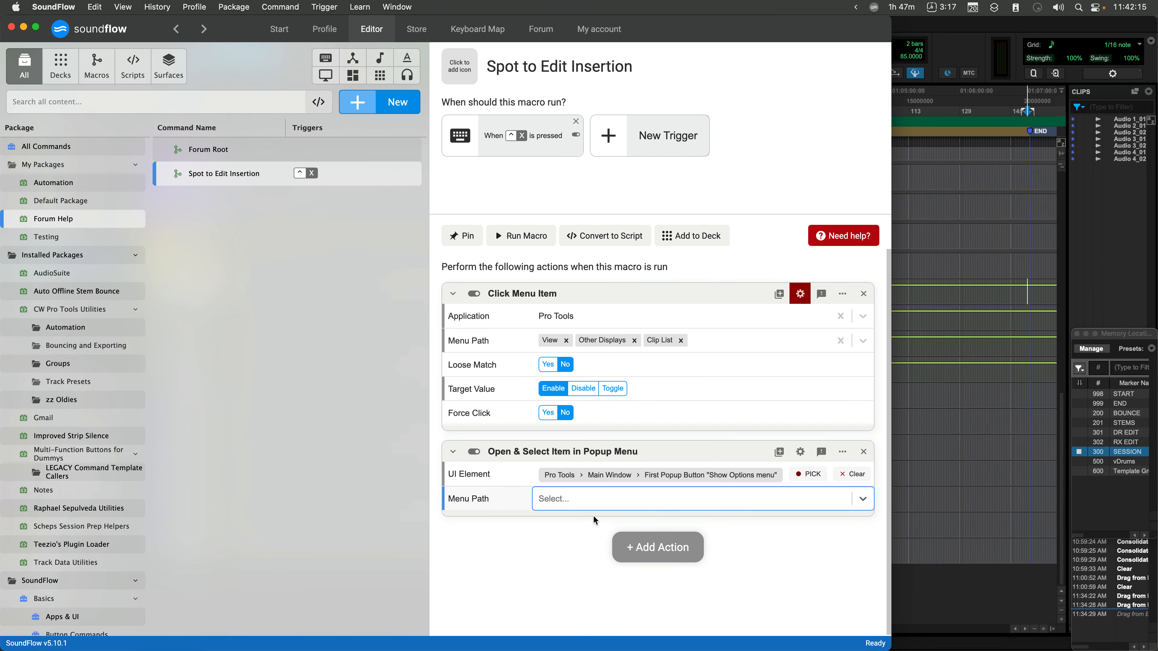
text(dit Insertion)
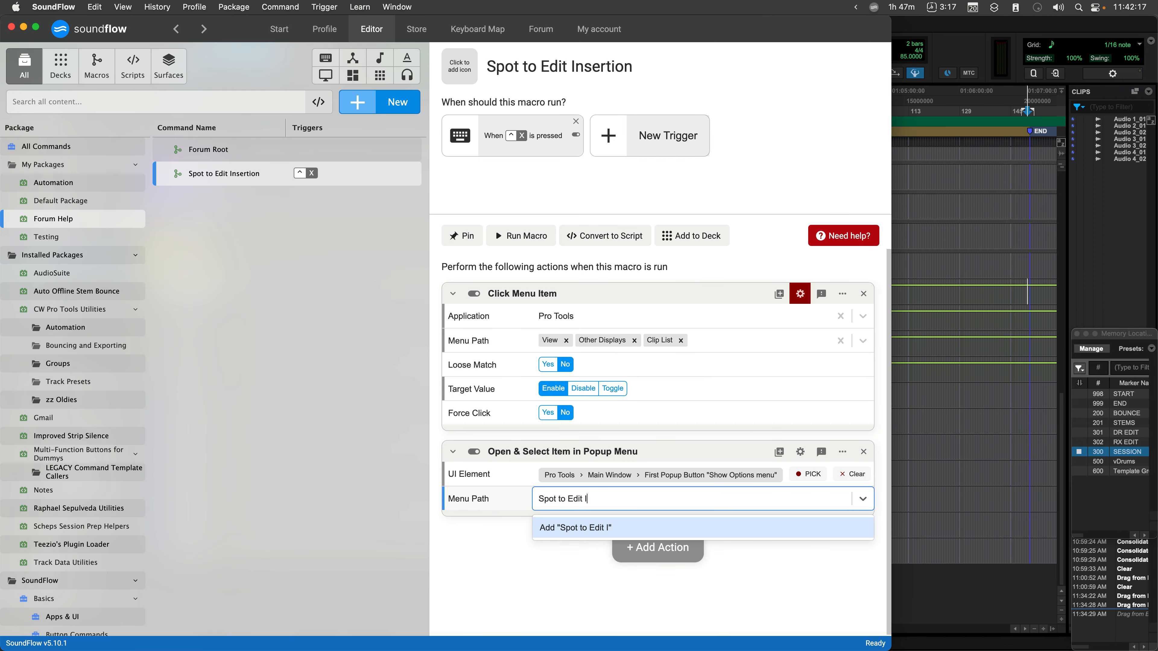
key(Return)
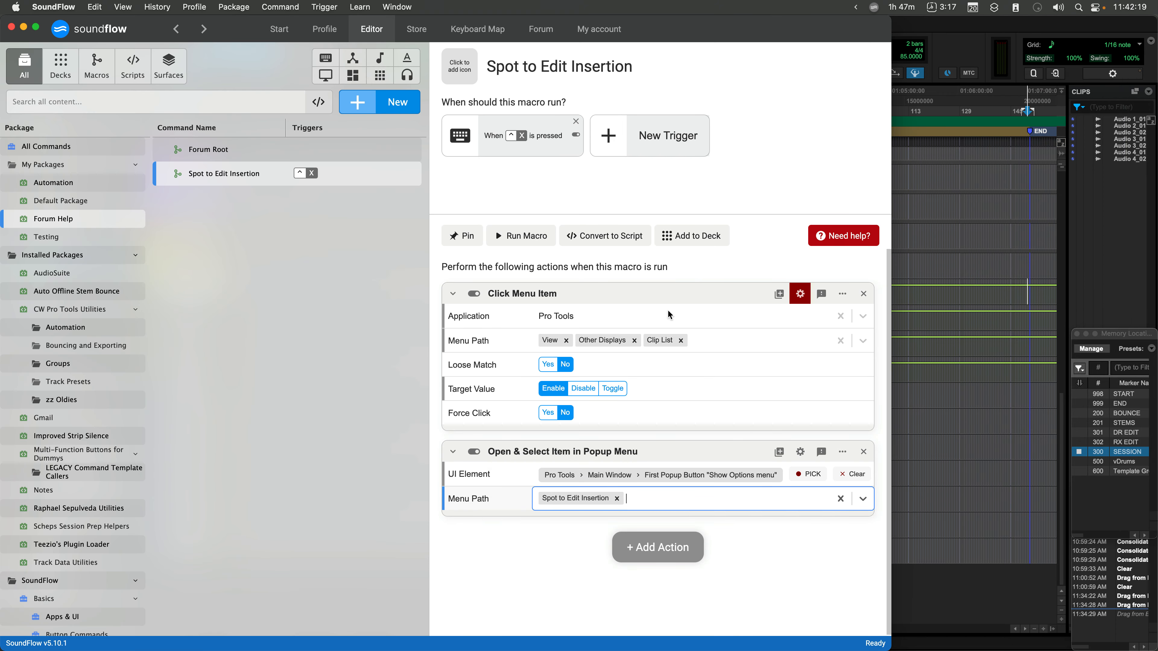
Switch to Pro Tools, select clips Audio 3_01 through Audio 4_02 in the Clips list, and run the macro to spot them on track Audio 3
key(super+Tab)
click(1120, 132)
shift+click(1126, 153)
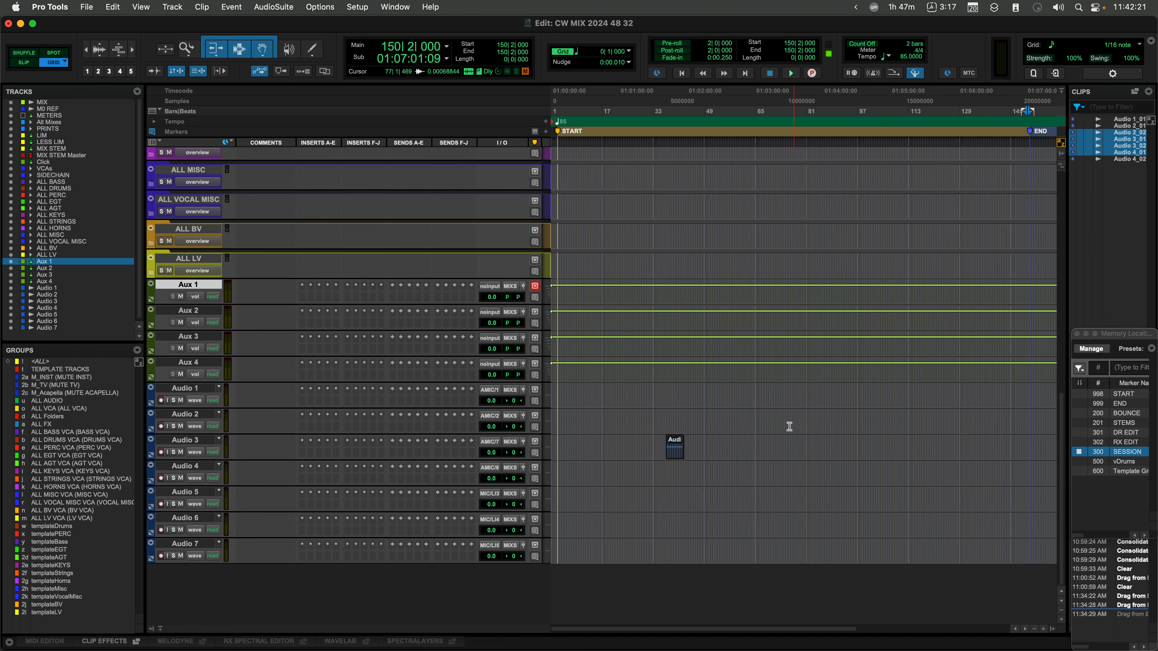
click(763, 445)
key(super+Tab)
key(super+Tab)
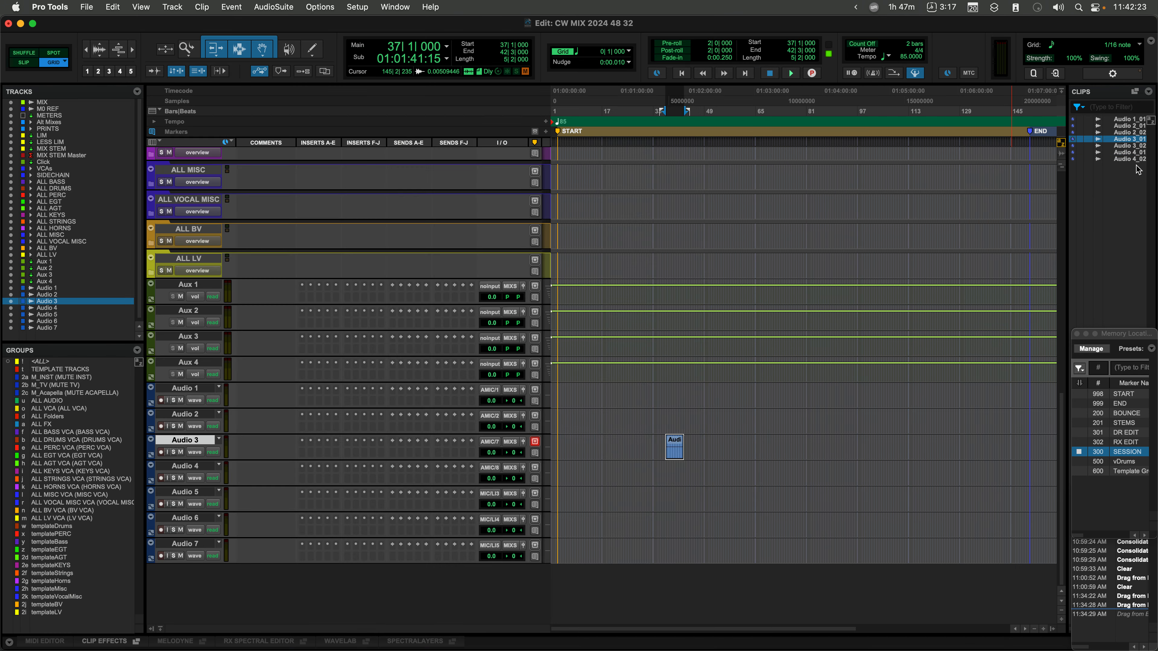
click(749, 445)
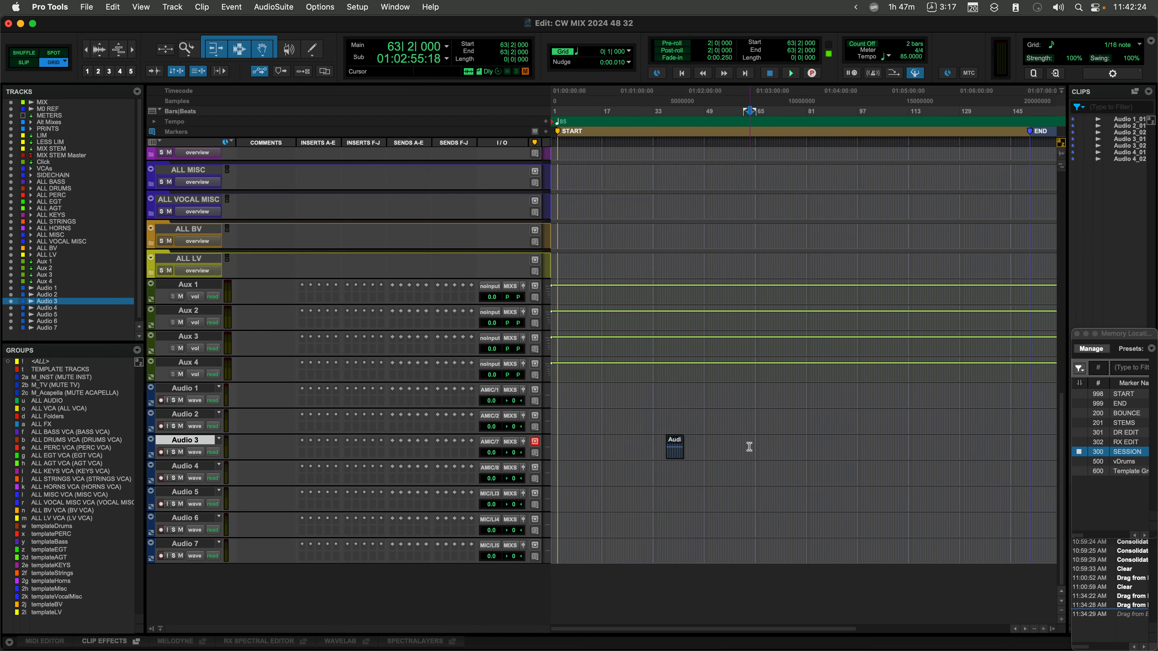
click(1130, 140)
shift+click(1132, 159)
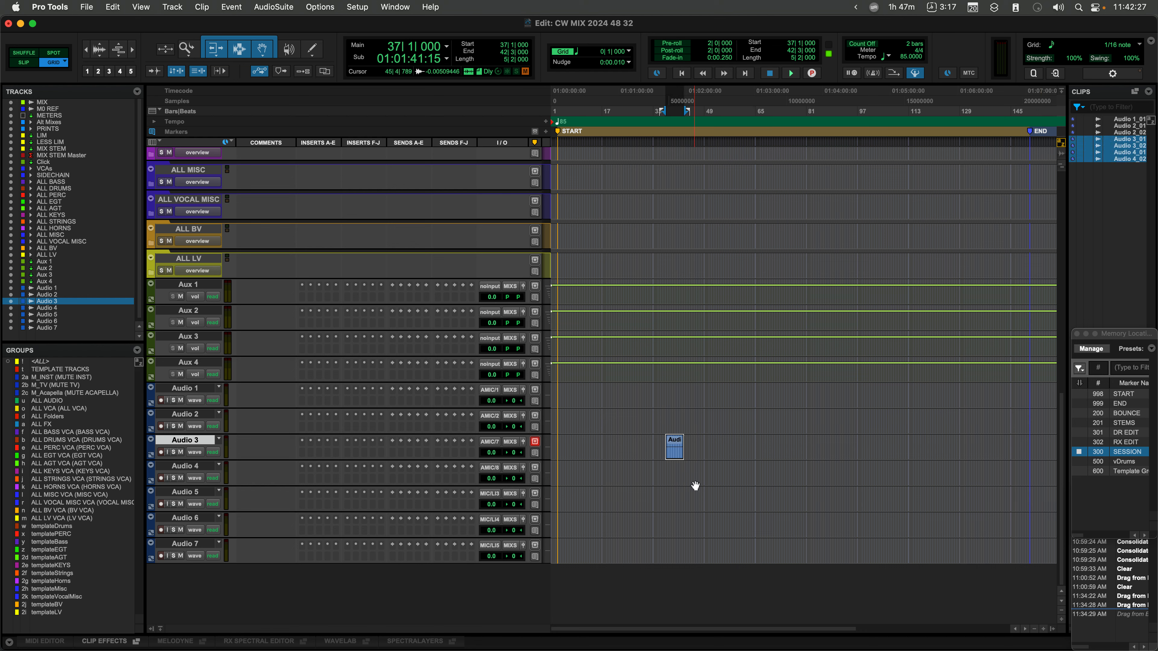
key(ctrl+v)
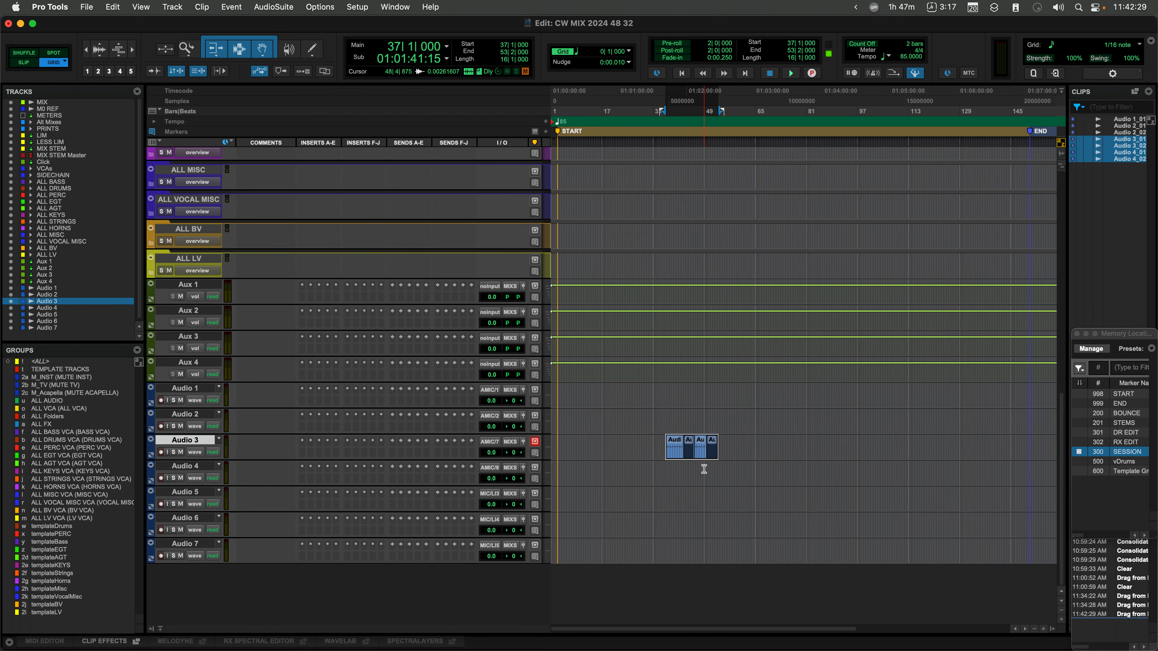
Clear the clips from track Audio 3 and spot clips Audio 2_01 through Audio 4_01 there at bar 61 with the macro
drag(765, 443, 659, 445)
key(BackSpace)
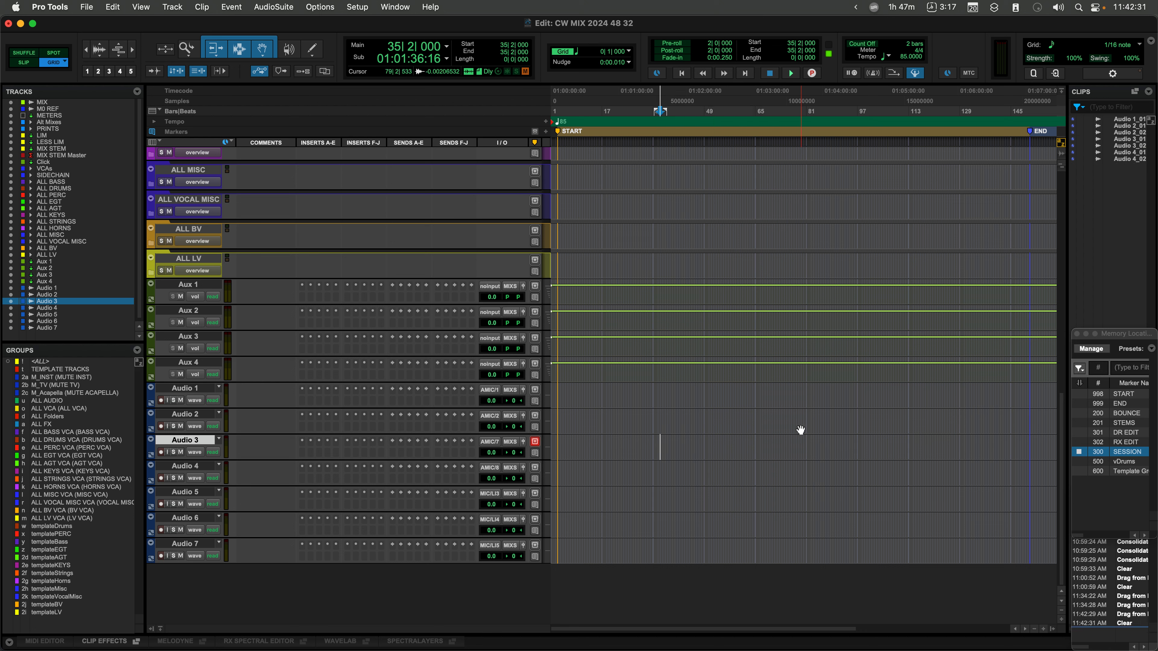
click(743, 437)
click(1129, 125)
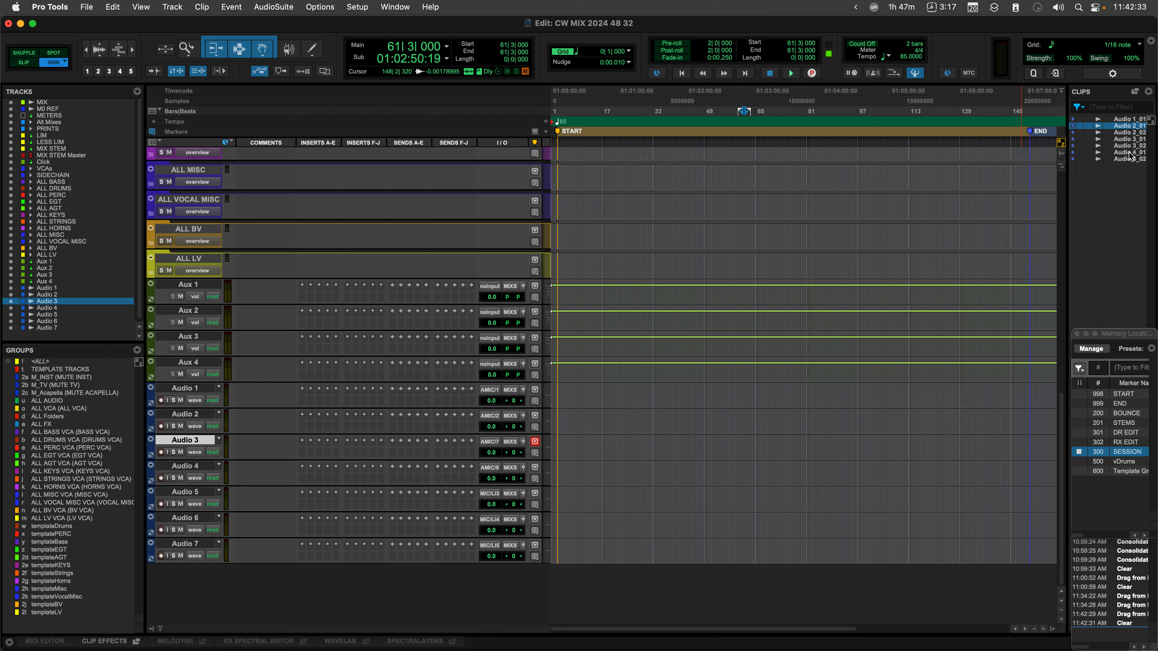
shift+click(1128, 153)
key(ctrl+v)
Place the edit insertion at bar 71 on track Audio 4 and put a single clip from the Clips list there
drag(876, 470, 872, 469)
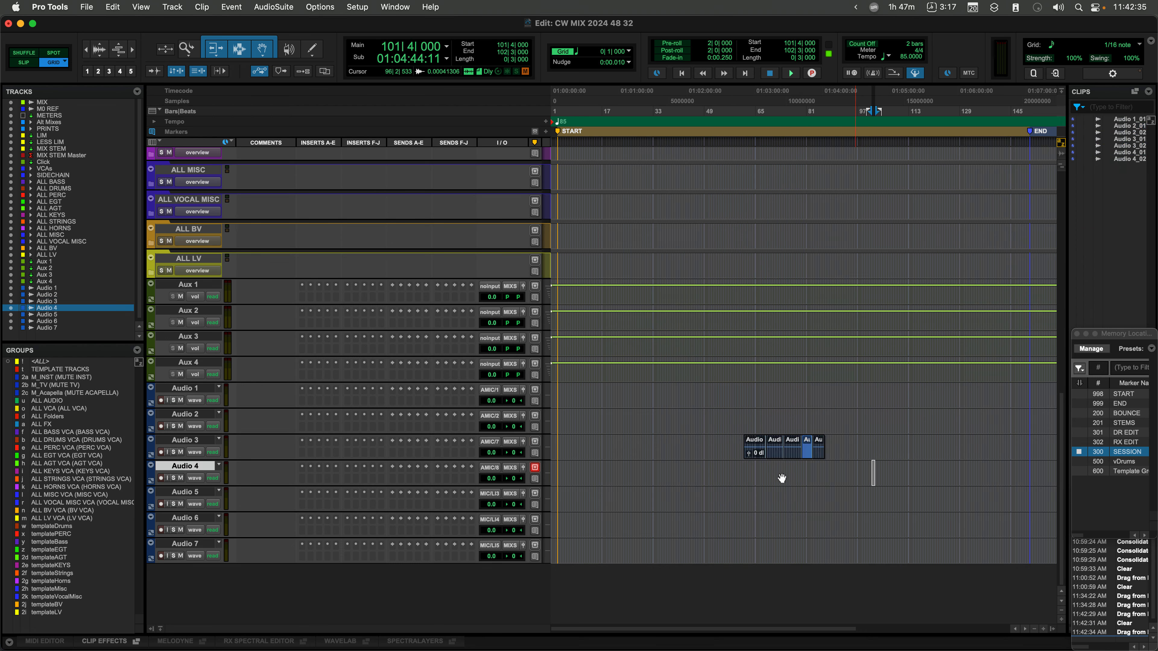
click(759, 478)
click(768, 465)
click(1129, 125)
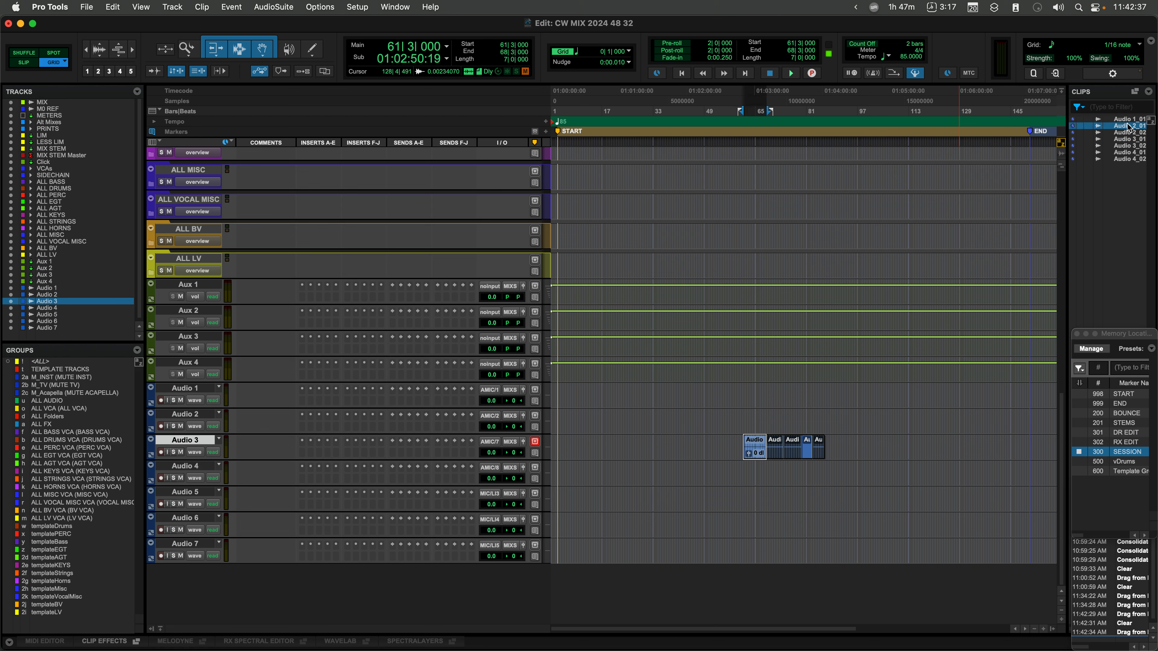
click(769, 478)
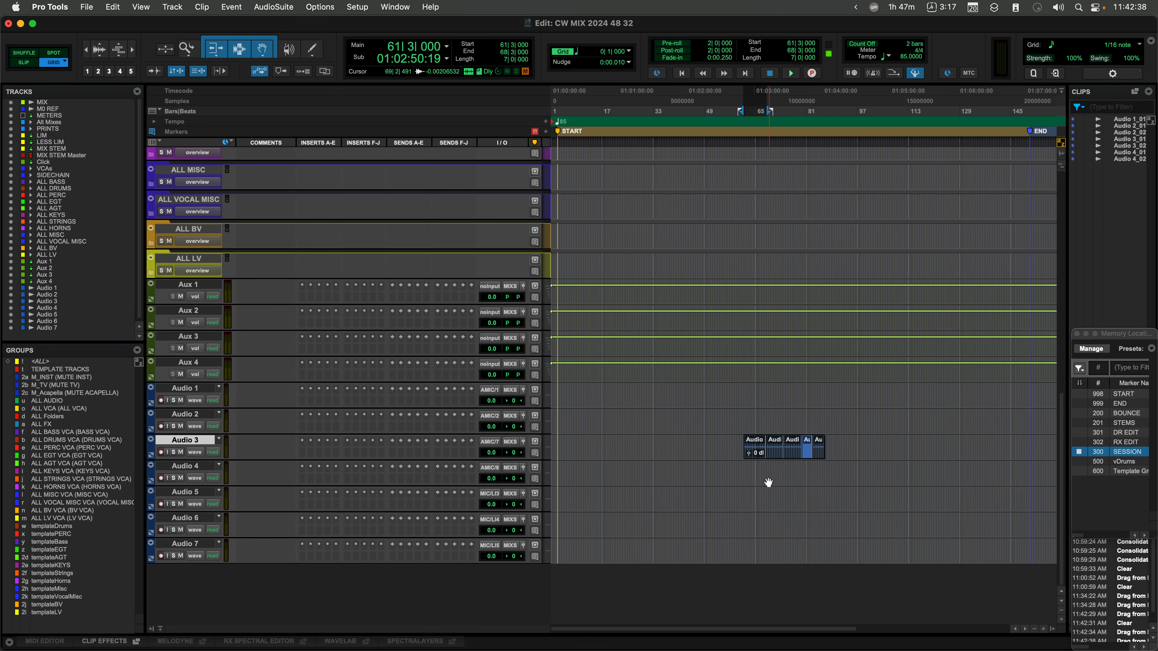
click(1125, 120)
drag(1124, 123, 777, 472)
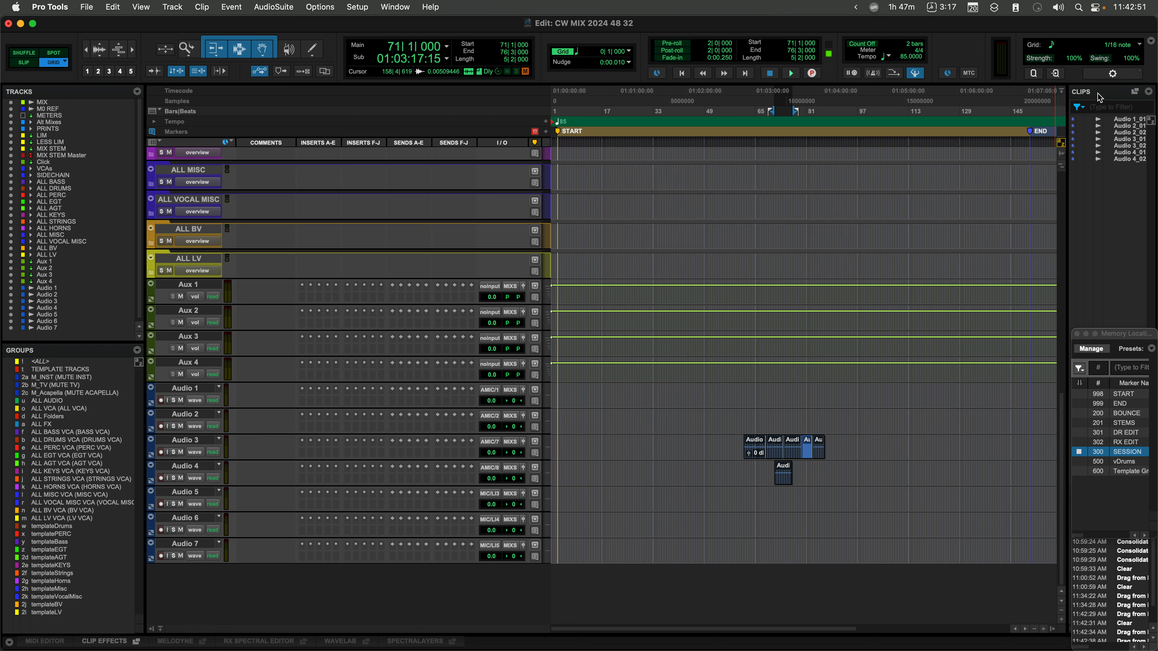
Undock the Clip List into a floating window, move it clear of the clips, and select clip Audio 3_01 in it
click(1134, 92)
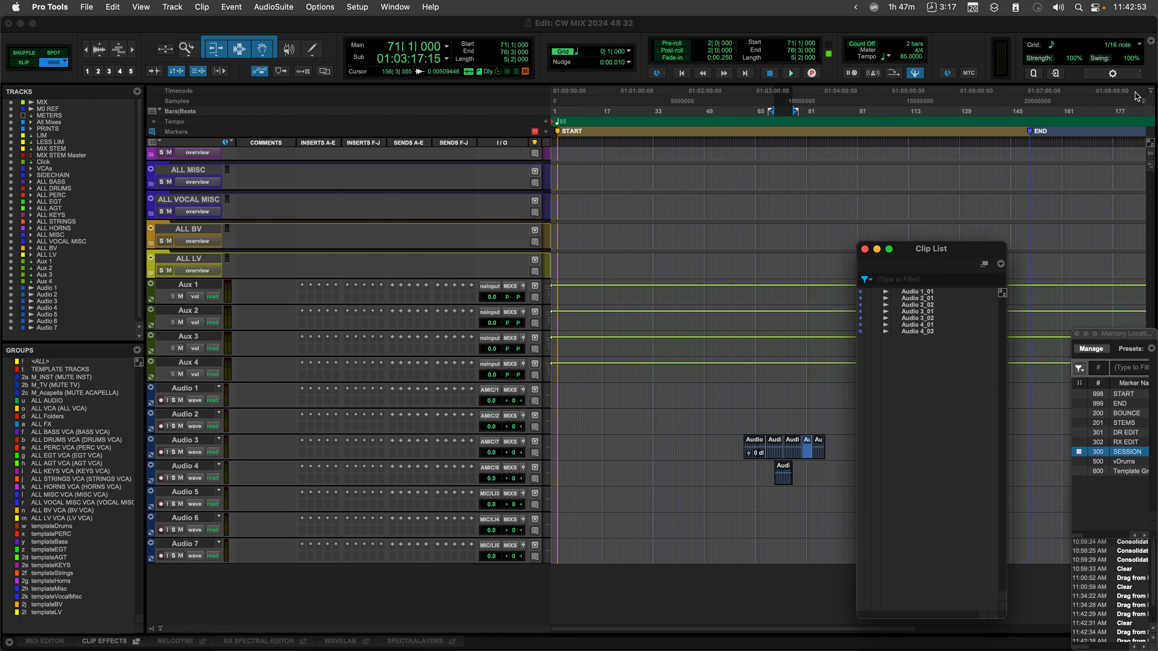
drag(921, 247, 1031, 148)
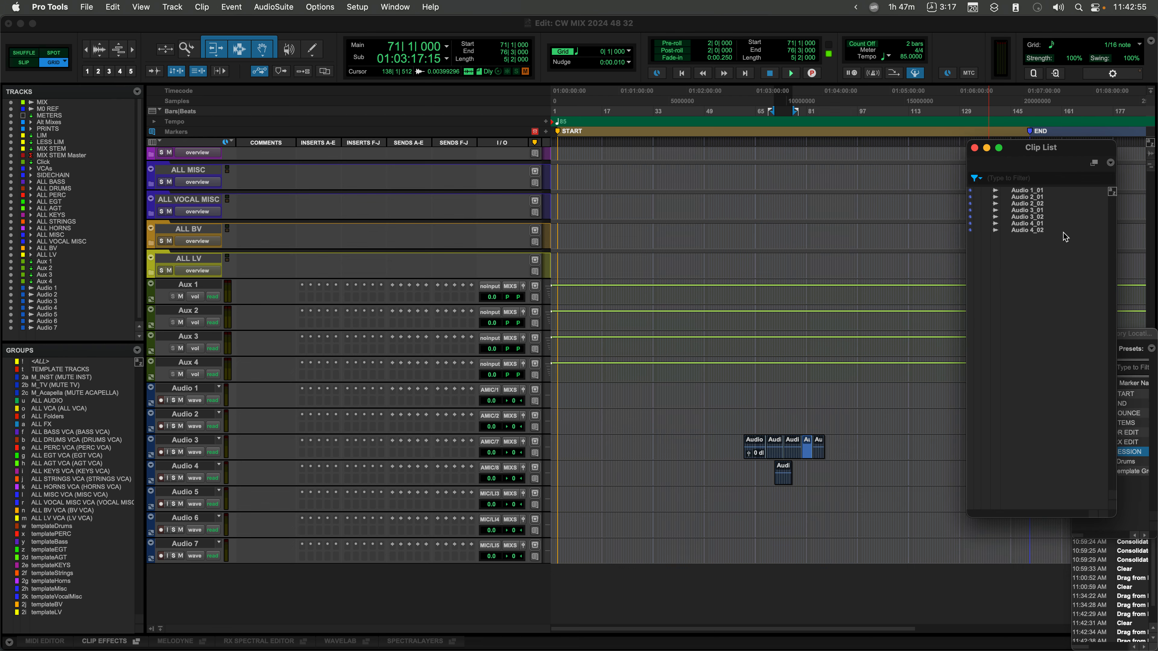
click(843, 470)
click(1034, 211)
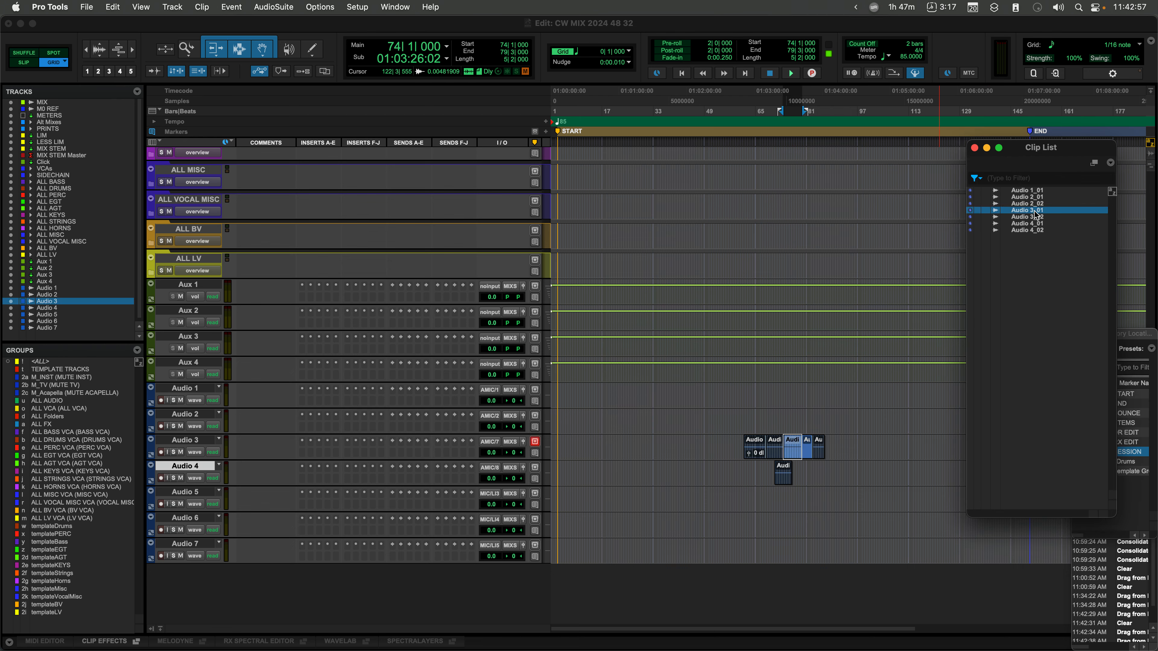
Clear all clips from tracks Audio 3 and Audio 4, and spot clips Audio 2_01 through Audio 3_01 from the floating Clip List at bar 40
drag(844, 440, 753, 464)
key(super+z)
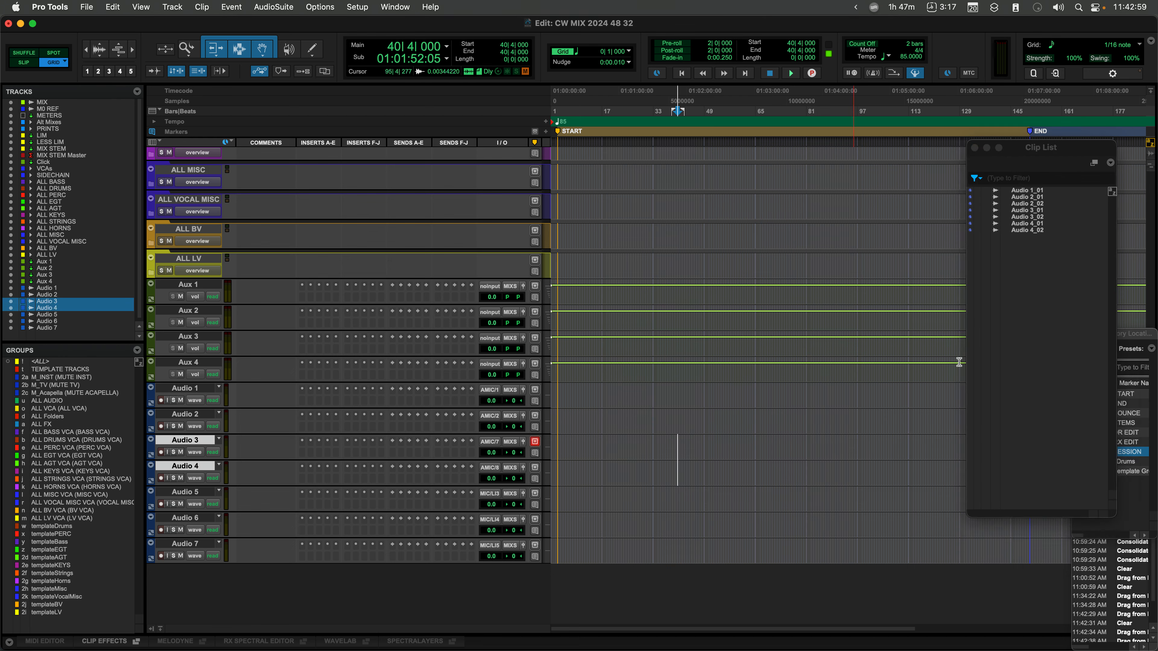
click(1023, 198)
shift+click(1023, 208)
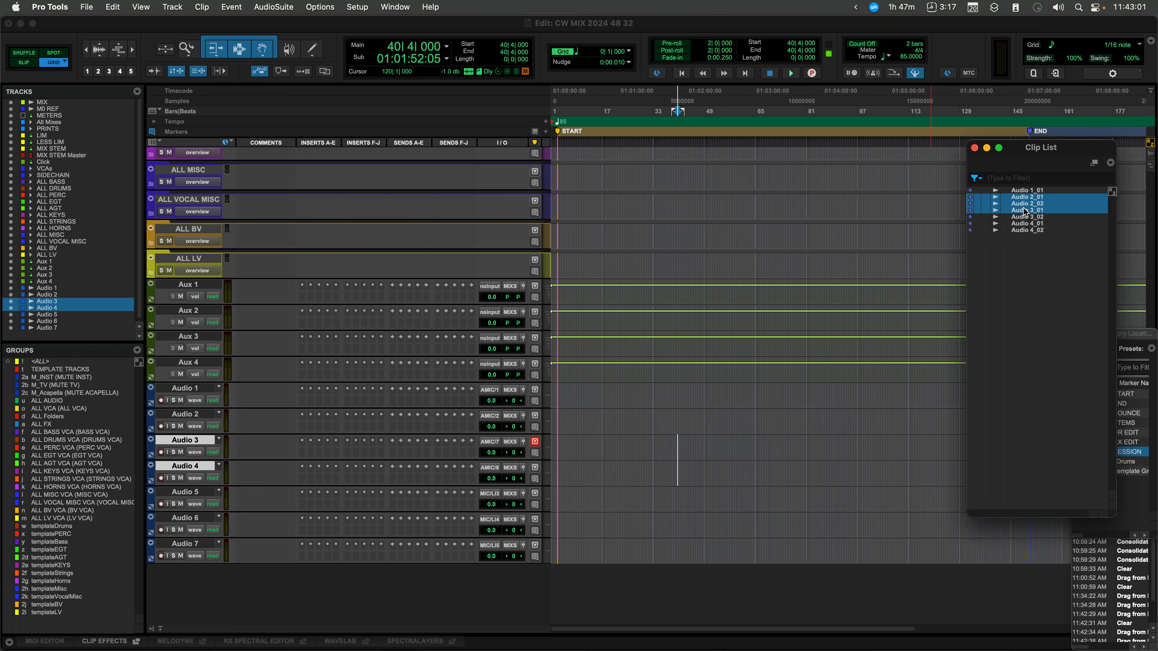
Place the edit insertion at bar 70 on track Audio 3 and dock the floating Clip List back into the Edit window
click(774, 441)
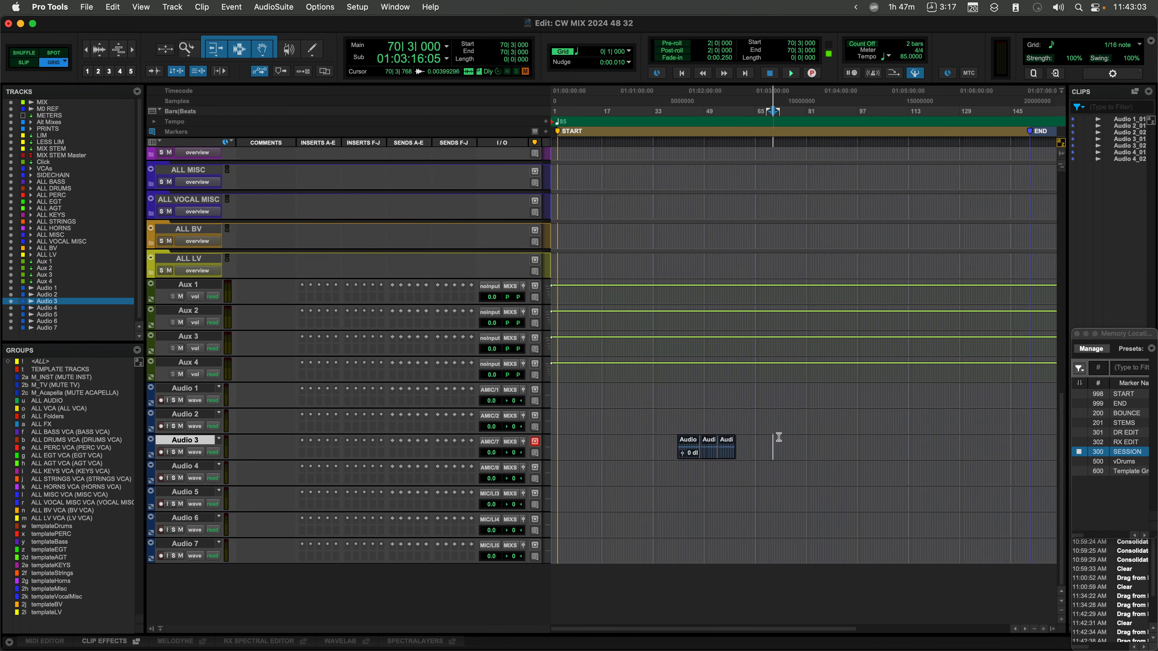
click(1135, 91)
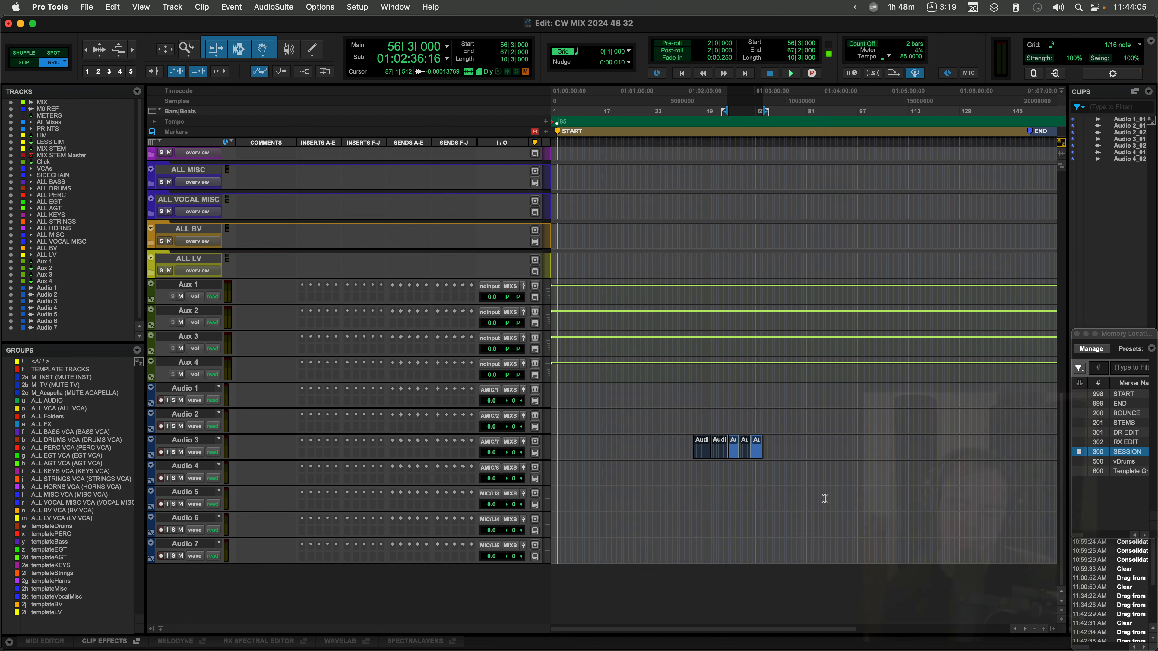
Pick the Clips list's options menu button again for the popup action in SoundFlow, and return to the Pro Tools Edit window
key(super+Tab)
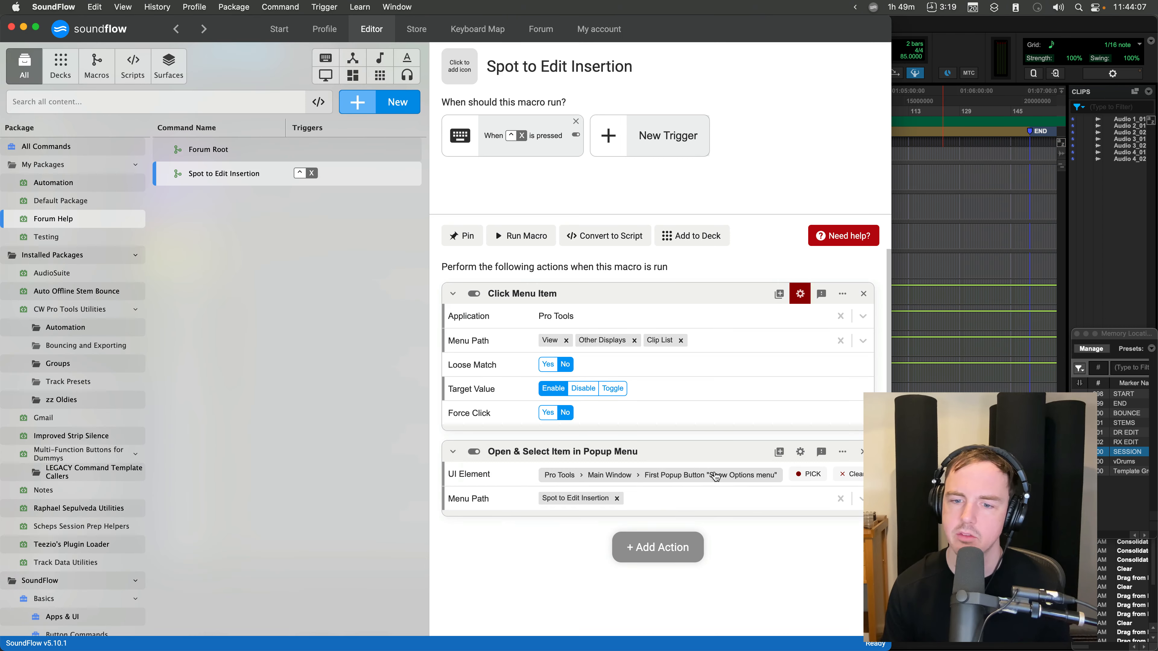
click(807, 474)
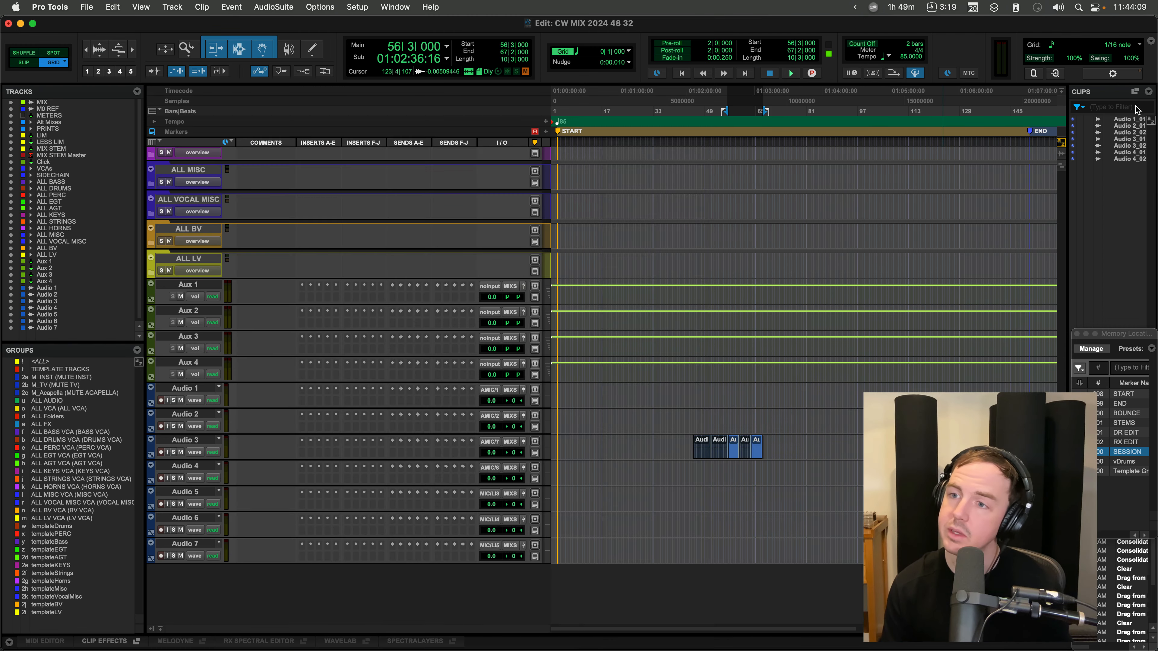
click(1148, 92)
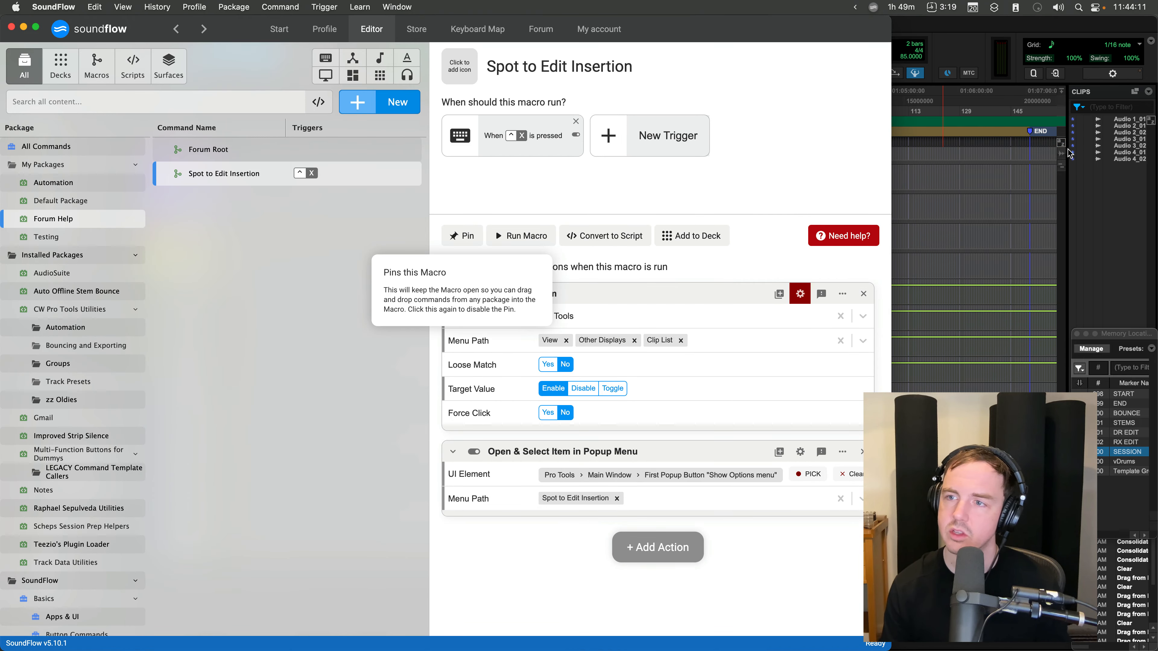
click(1016, 236)
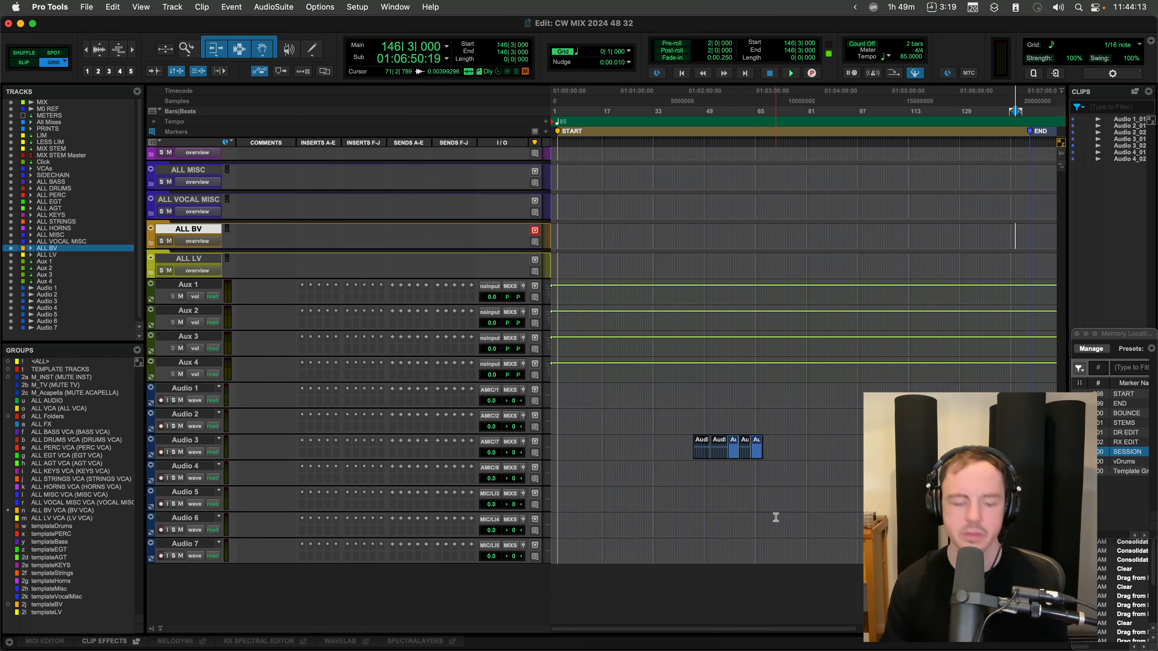